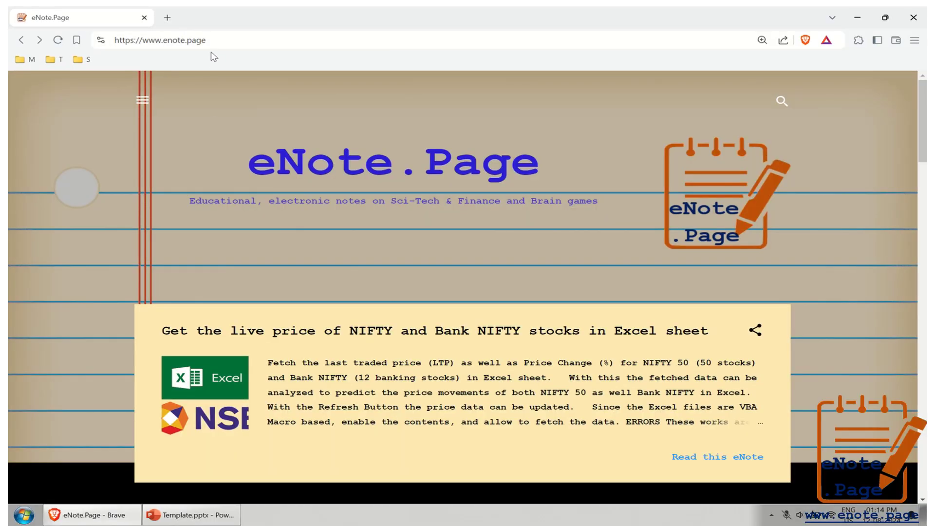
# - Highlight the eNote.Page site address and site title
pyautogui.click(211, 44)
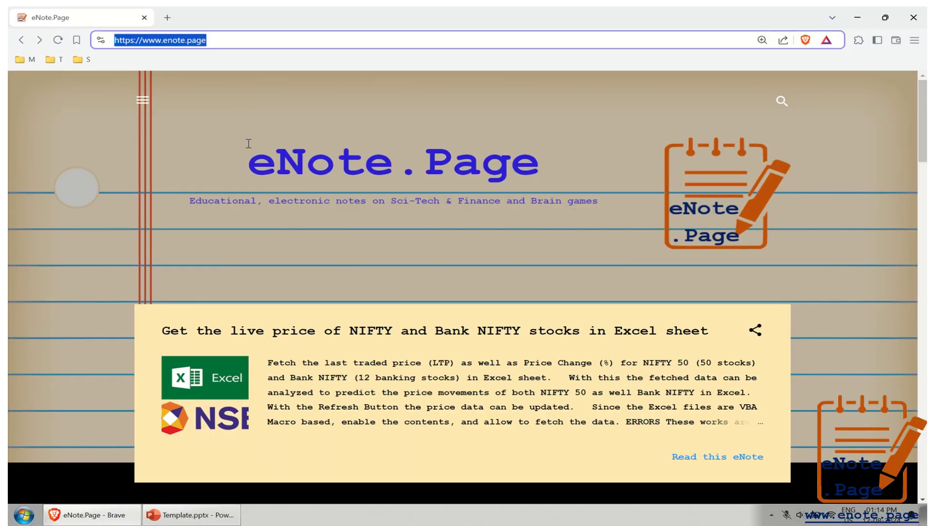
pyautogui.moveTo(248, 143); pyautogui.dragTo(527, 159)
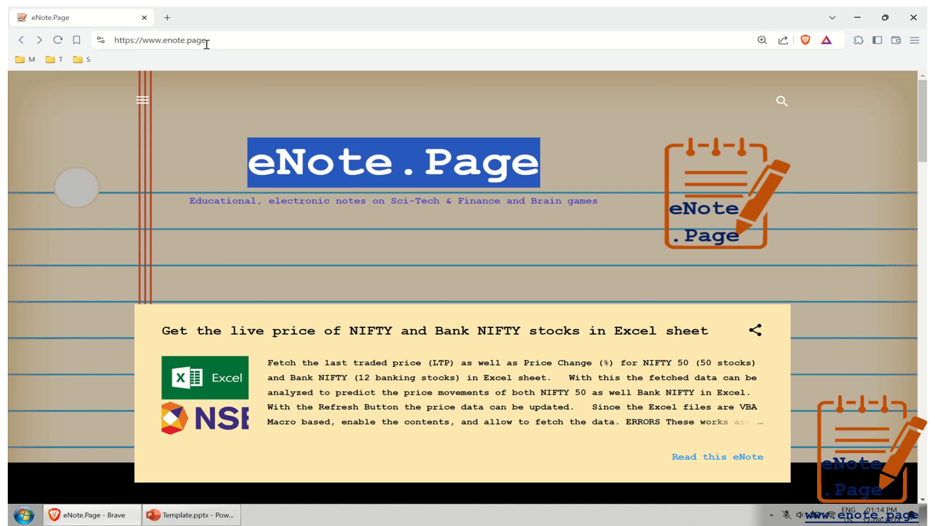
pyautogui.moveTo(207, 44); pyautogui.dragTo(117, 39)
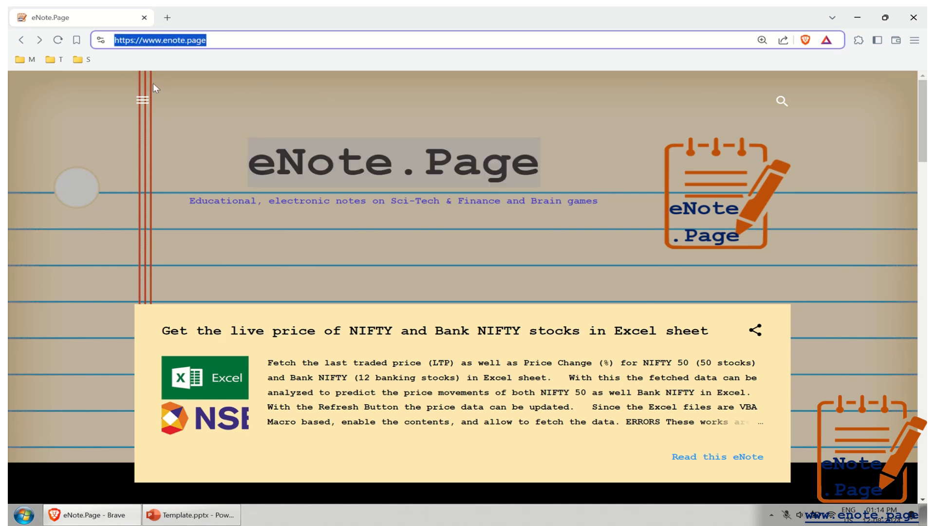
# - Search the blog for 'live price of NIFTY and Bank NIFTY stocks in Excel'
pyautogui.click(783, 102)
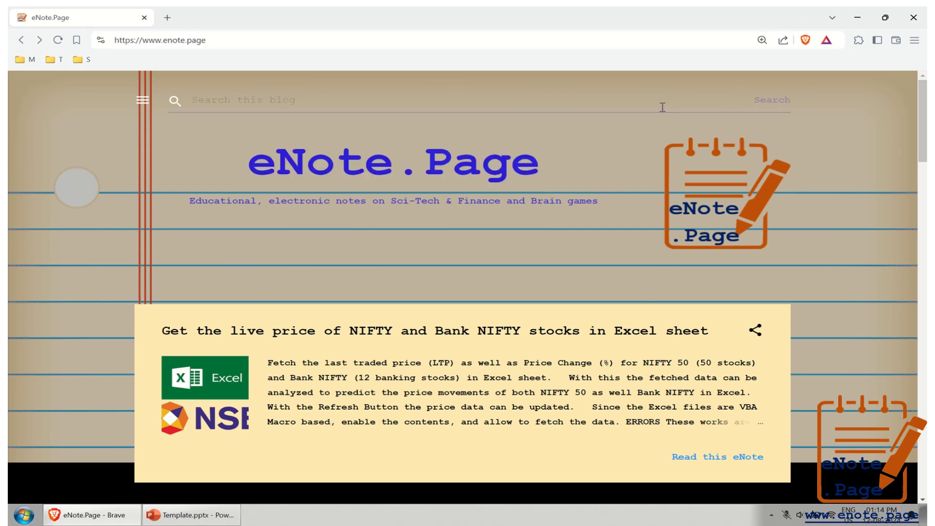
pyautogui.write('live price of NIFTY and Bank NIFTY stocks in Excel')
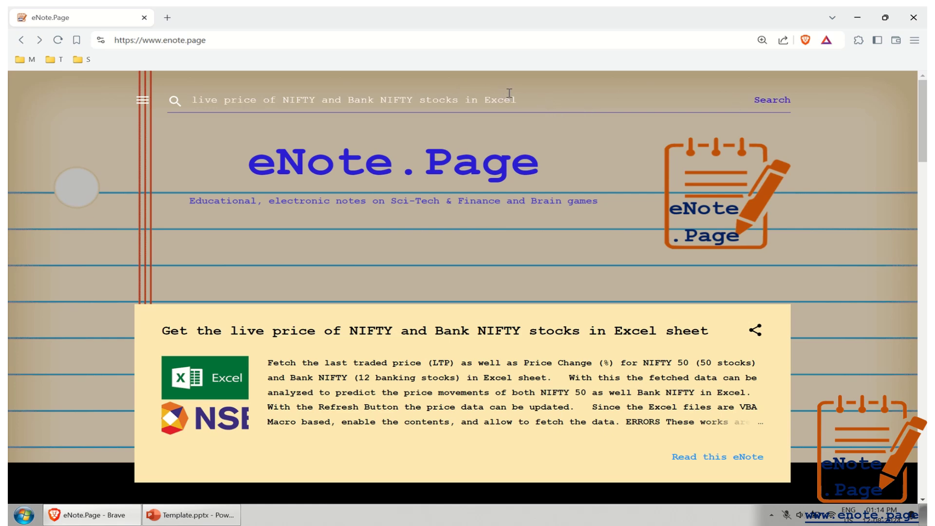
pyautogui.moveTo(517, 99); pyautogui.dragTo(185, 102)
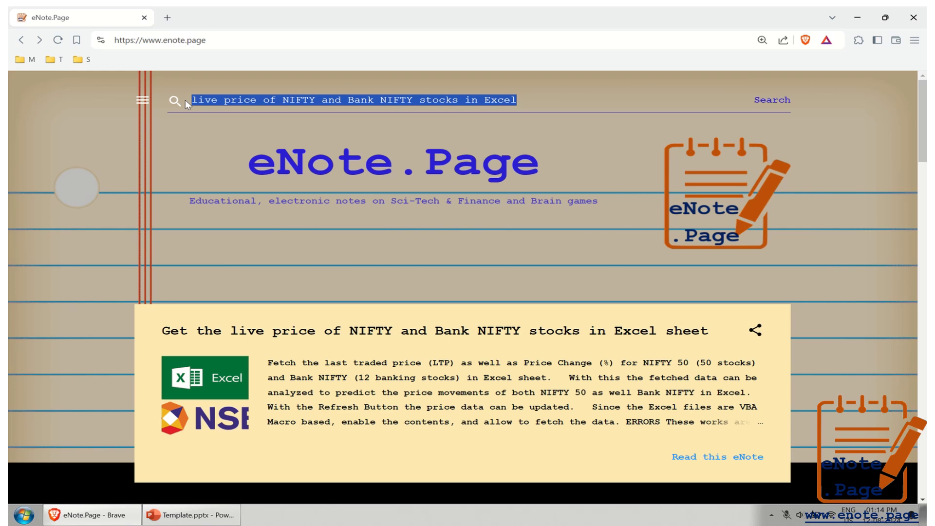
pyautogui.click(782, 103)
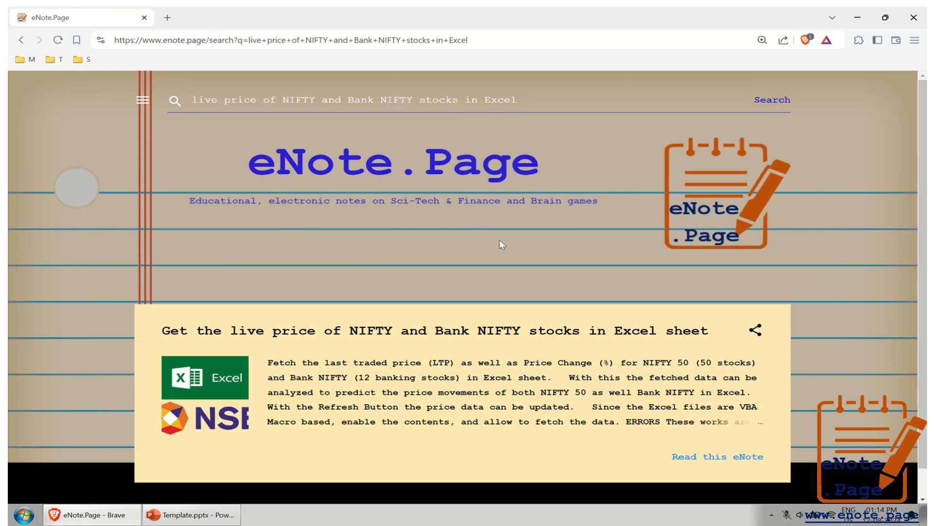
# - Open the matching result's full article via 'Read this eNote'
pyautogui.scroll(-1, 502, 245)
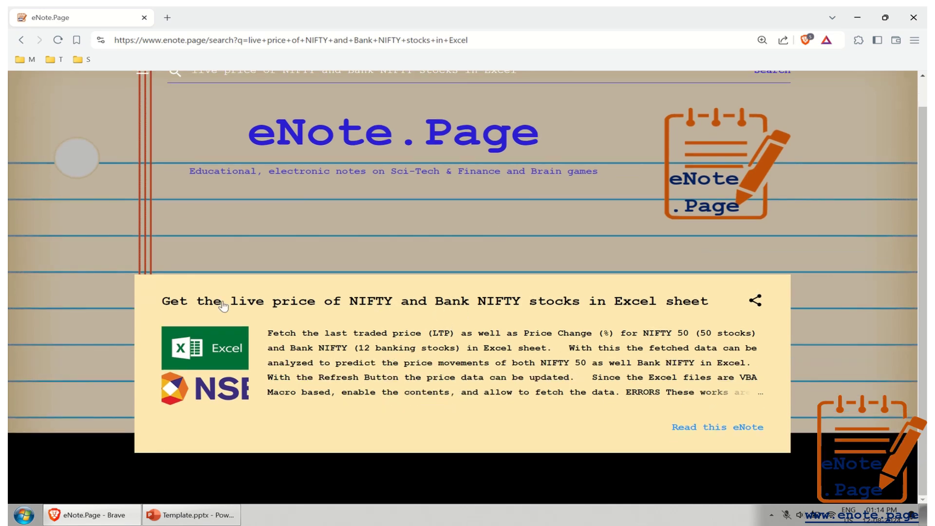
pyautogui.moveTo(163, 302); pyautogui.dragTo(167, 300)
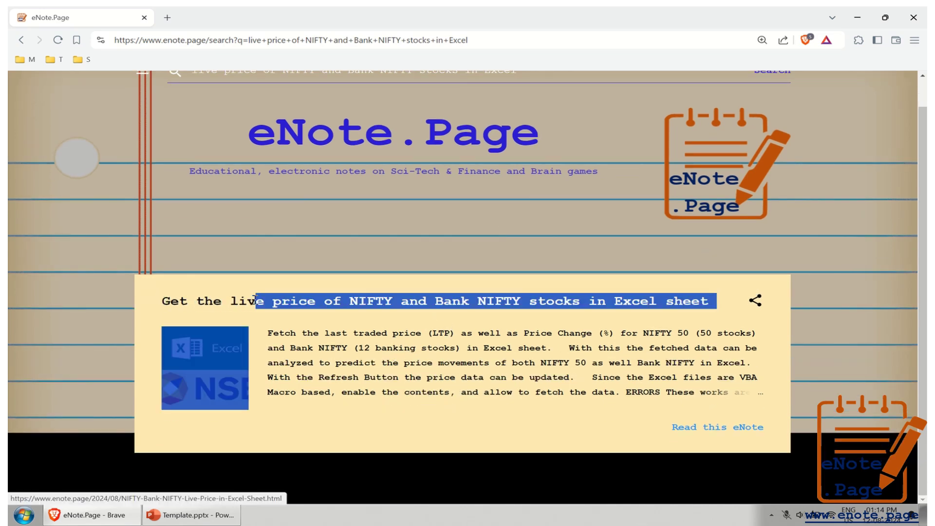
pyautogui.tripleClick(166, 302)
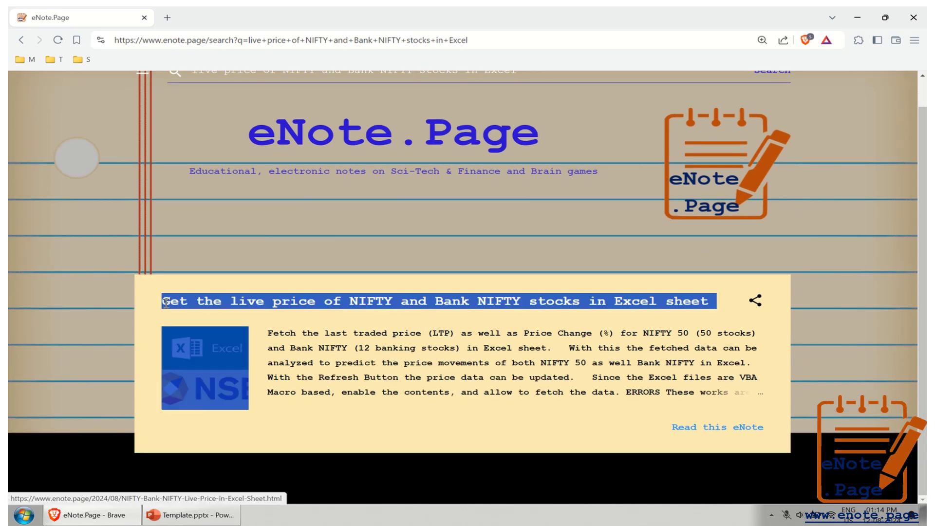
pyautogui.click(637, 377)
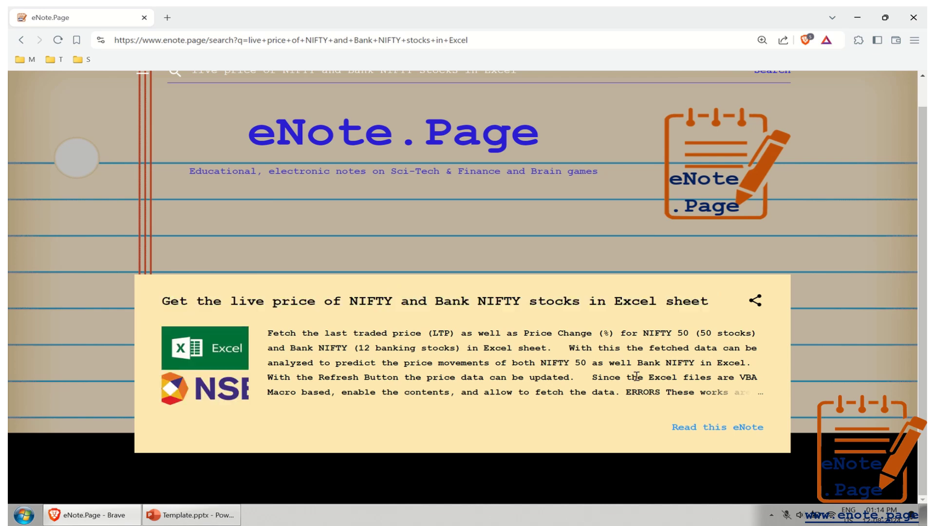
pyautogui.click(699, 427)
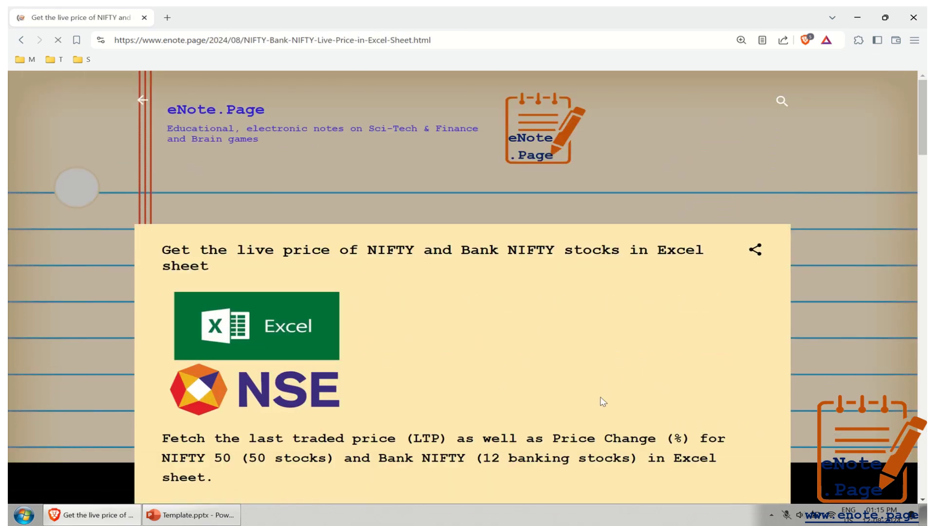
# - Read the article's title and the paragraph describing the fetched data
pyautogui.scroll(-1, 459, 368)
pyautogui.scroll(-1, 458, 368)
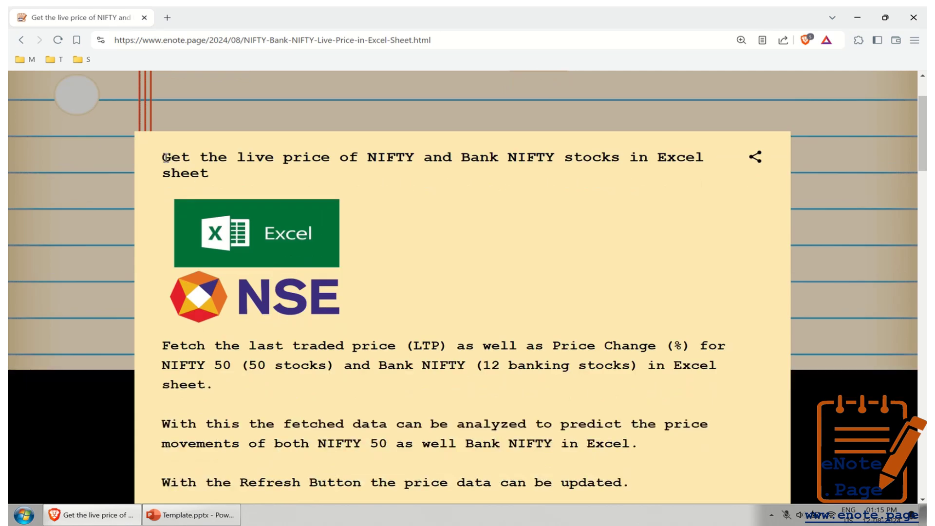
pyautogui.moveTo(165, 158); pyautogui.dragTo(214, 184)
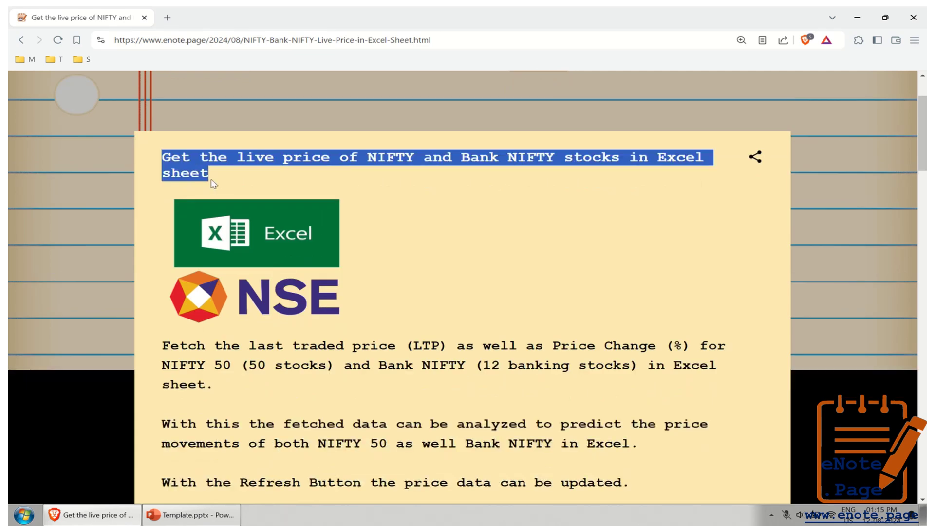
pyautogui.click(417, 273)
pyautogui.scroll(-2, 417, 273)
pyautogui.scroll(-3, 417, 272)
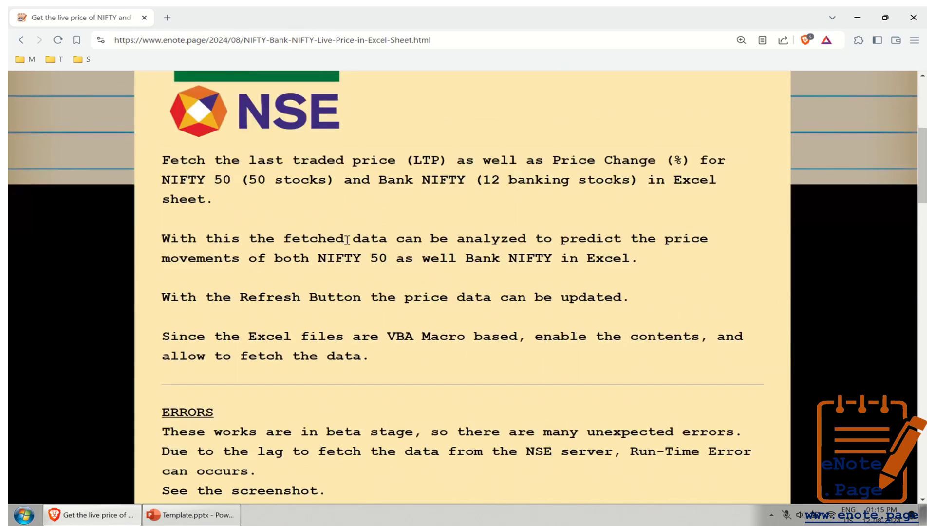
pyautogui.moveTo(164, 158); pyautogui.dragTo(215, 204)
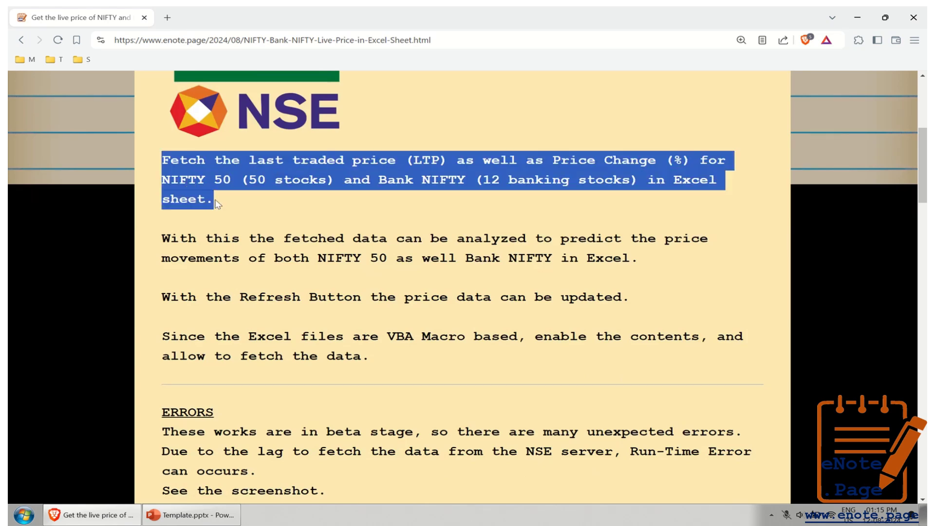
# - Enlarge the page and follow the Download Link to the SourceForge project page
pyautogui.hotkey('ctrl', '+')
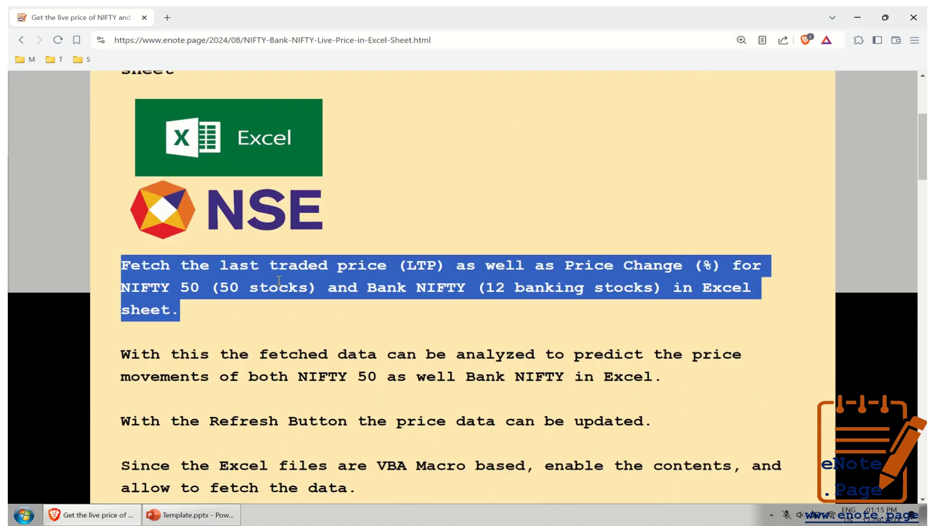
pyautogui.scroll(-2, 280, 285)
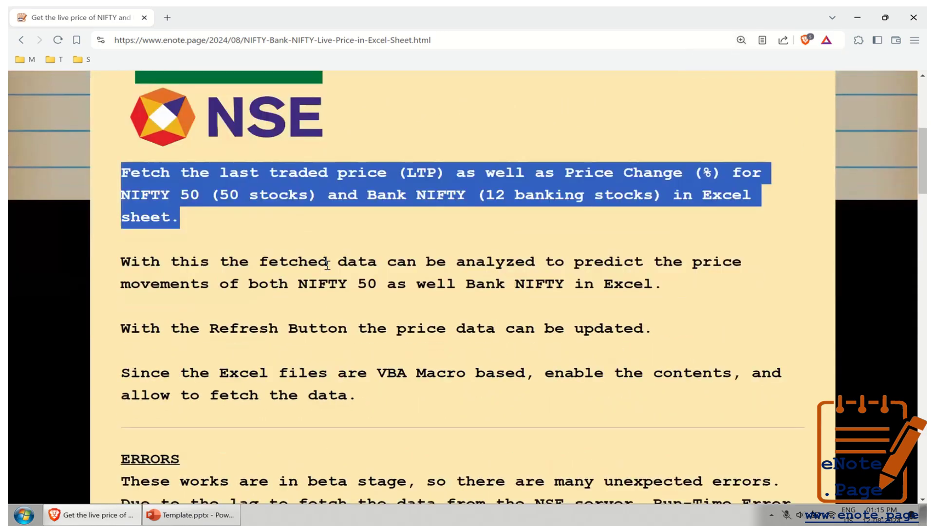
pyautogui.scroll(-8, 318, 285)
pyautogui.scroll(-4, 319, 288)
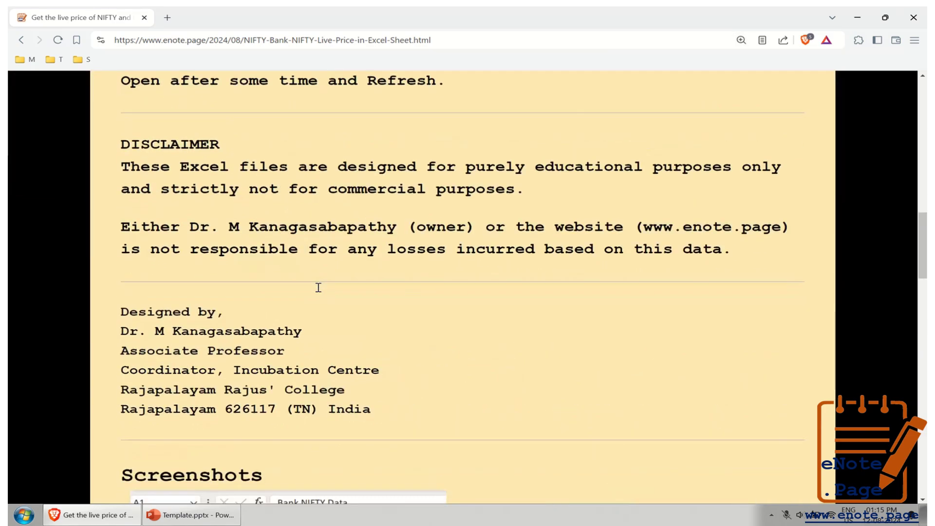
pyautogui.scroll(-2, 319, 292)
pyautogui.scroll(-2, 424, 285)
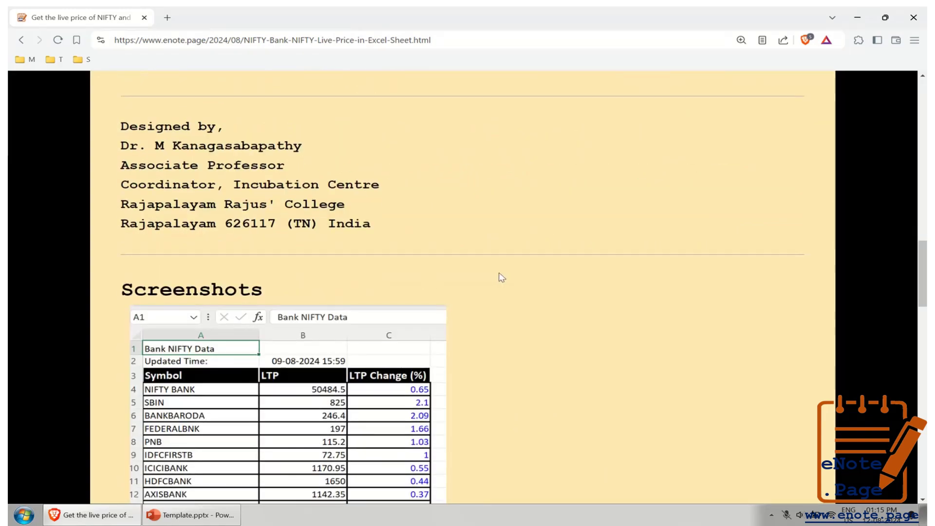
pyautogui.scroll(-5, 441, 292)
pyautogui.scroll(-4, 440, 290)
pyautogui.scroll(-4, 440, 290)
pyautogui.scroll(-4, 440, 292)
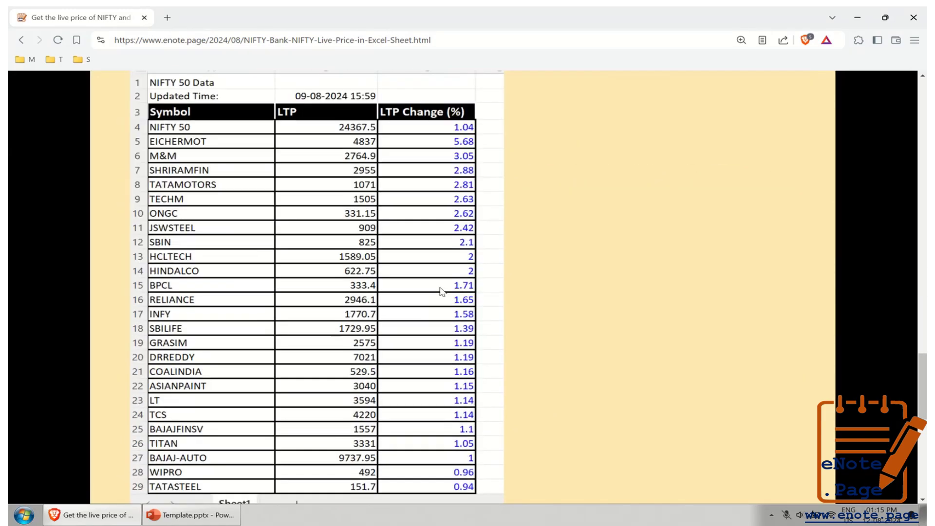
pyautogui.scroll(-3, 441, 292)
pyautogui.scroll(-4, 441, 291)
pyautogui.scroll(-2, 442, 291)
pyautogui.scroll(-3, 442, 292)
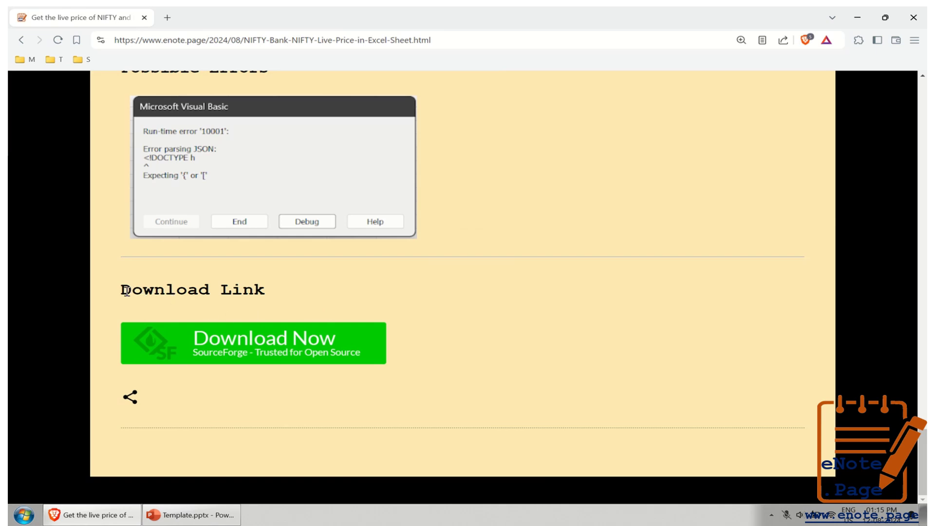
pyautogui.moveTo(125, 290); pyautogui.dragTo(265, 292)
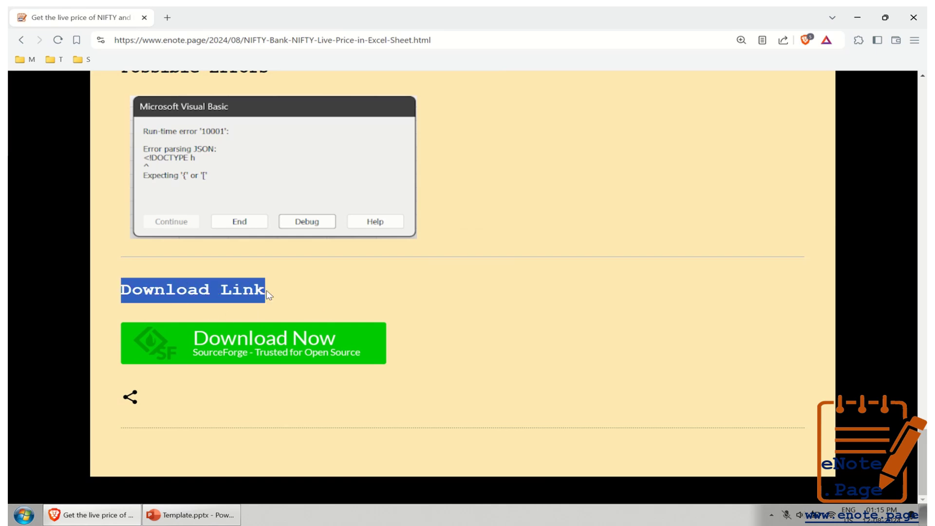
pyautogui.click(250, 368)
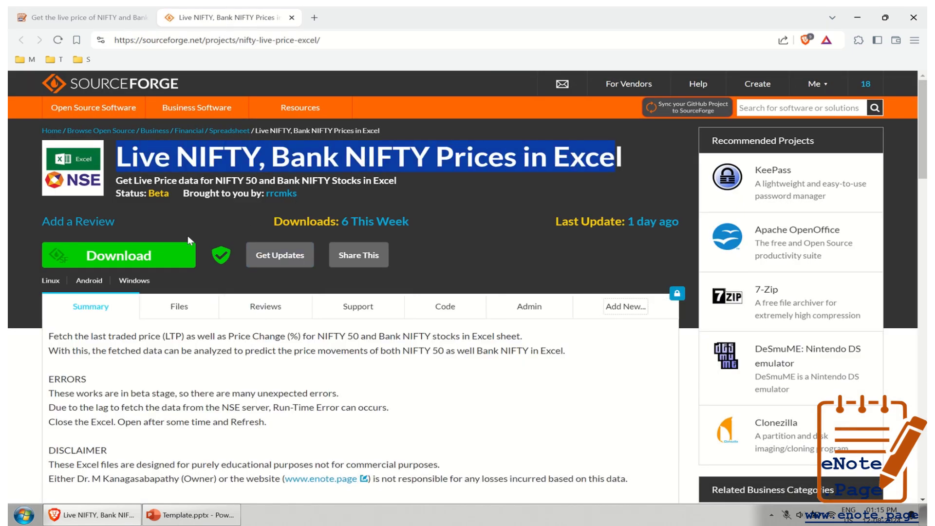
pyautogui.click(141, 257)
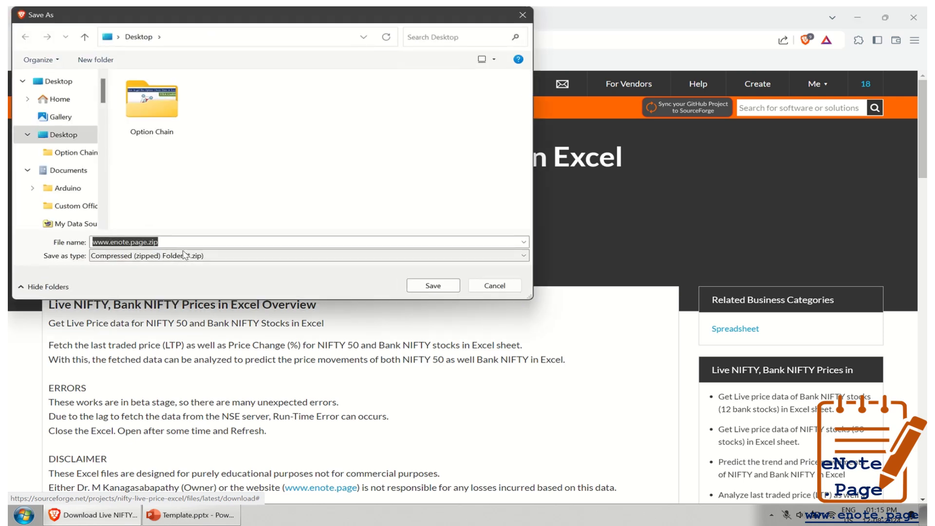
pyautogui.click(435, 286)
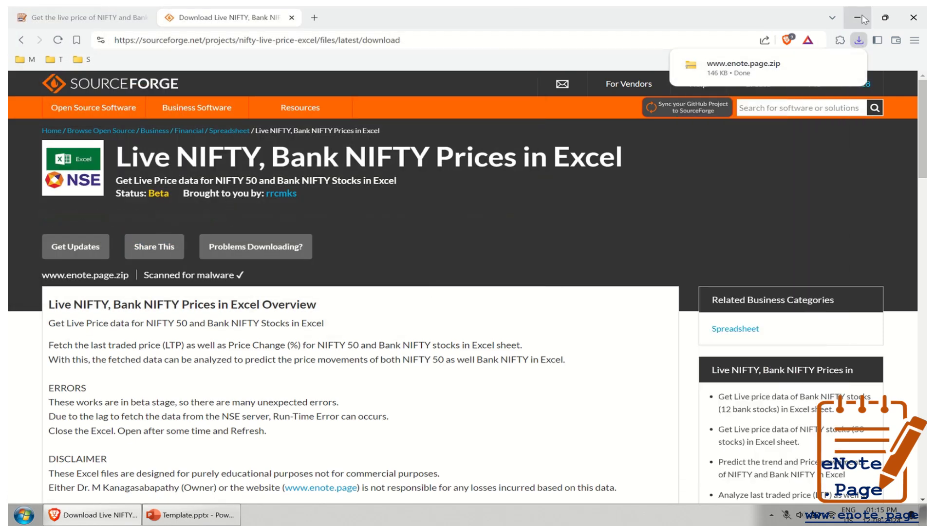
pyautogui.click(855, 17)
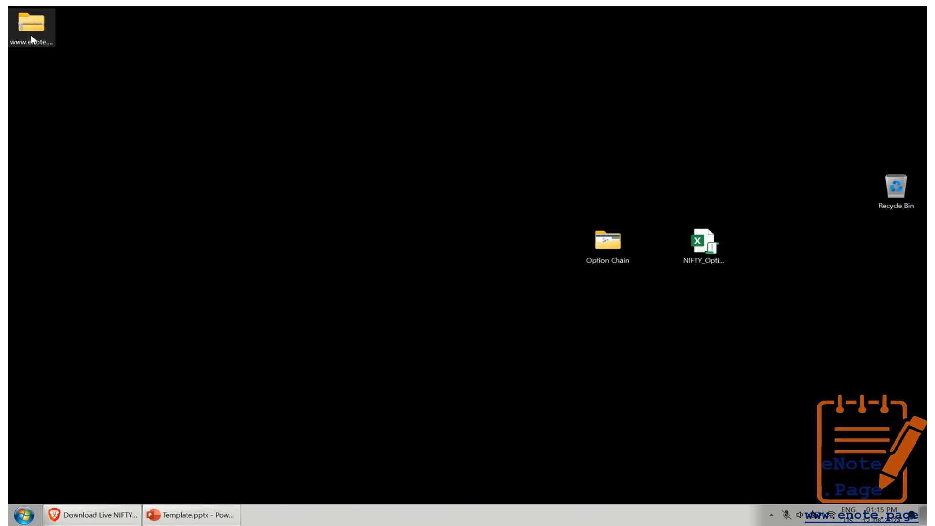
pyautogui.moveTo(31, 34); pyautogui.dragTo(200, 350)
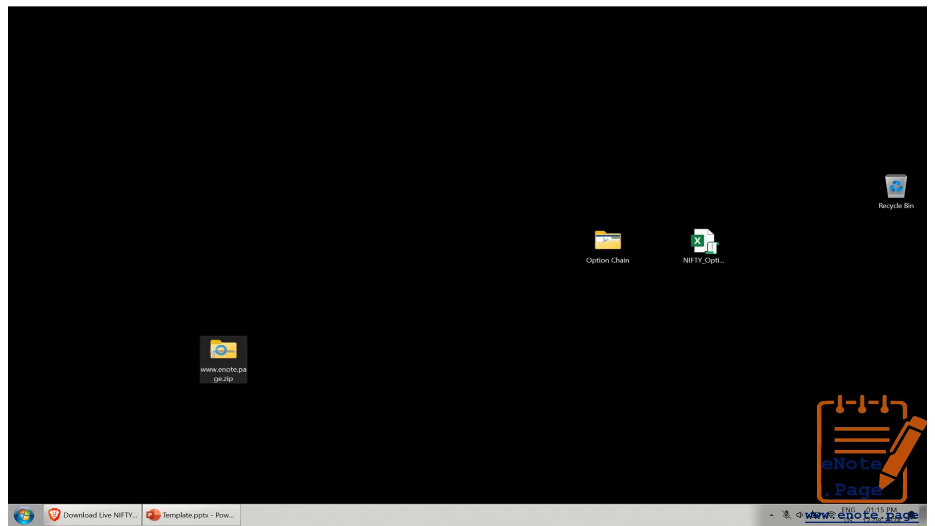
pyautogui.rightClick(221, 351)
pyautogui.moveTo(293, 139)
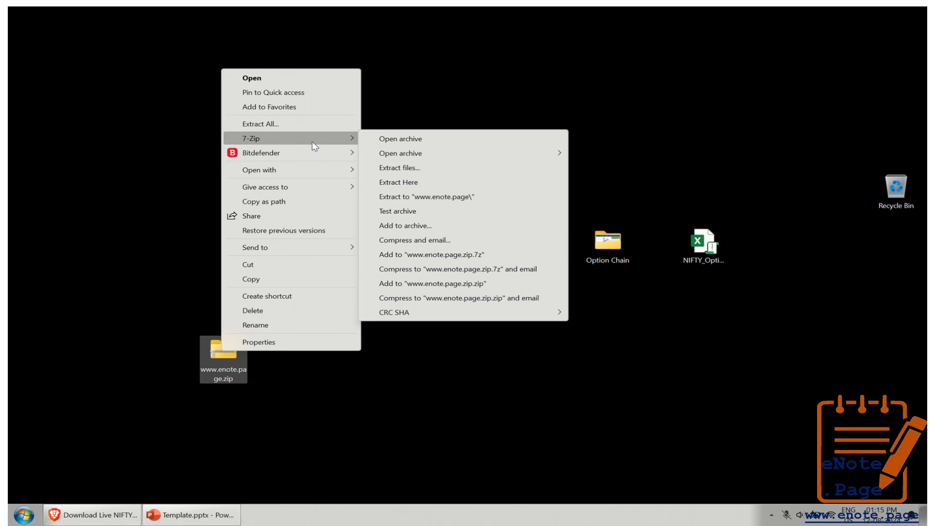
pyautogui.click(410, 183)
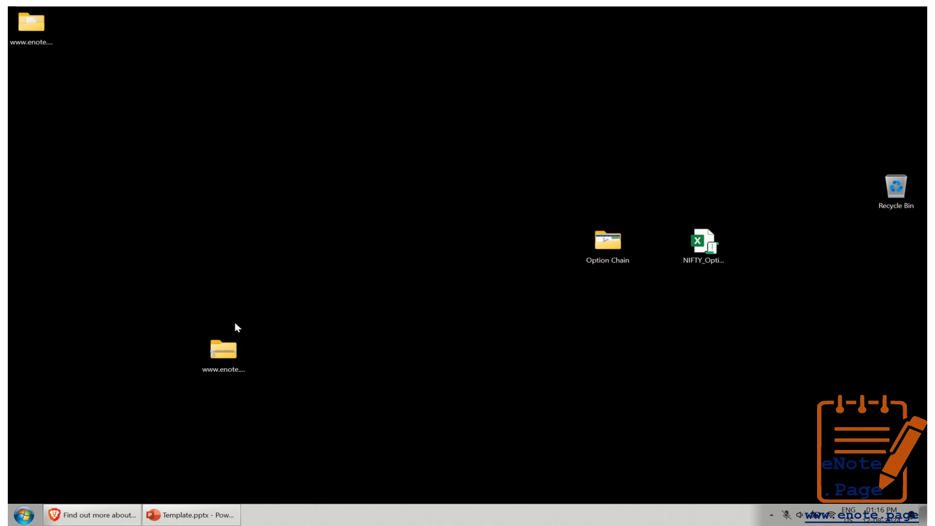
pyautogui.moveTo(30, 24); pyautogui.dragTo(280, 252)
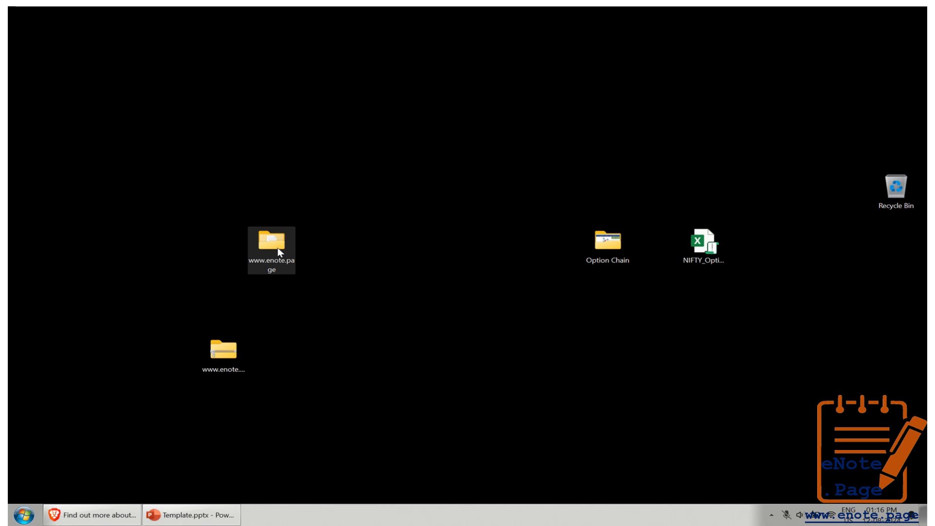
pyautogui.doubleClick(278, 248)
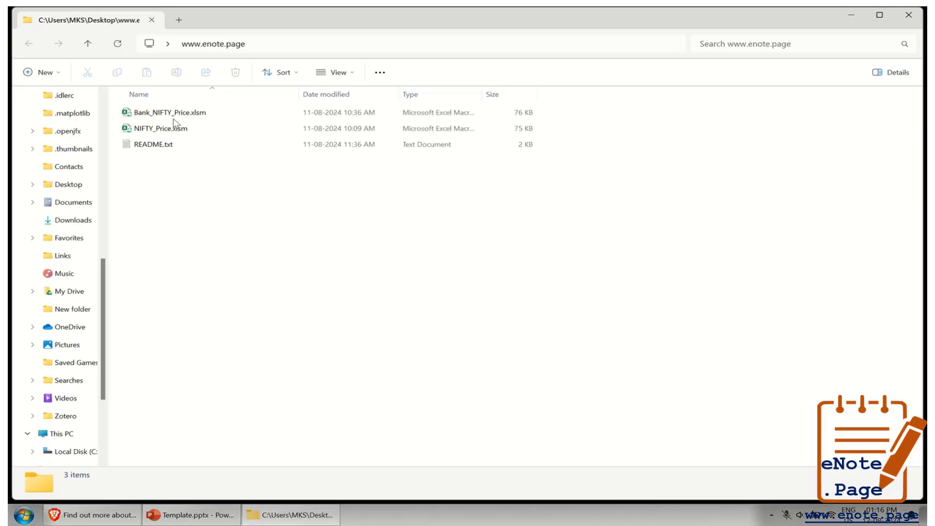
pyautogui.doubleClick(168, 129)
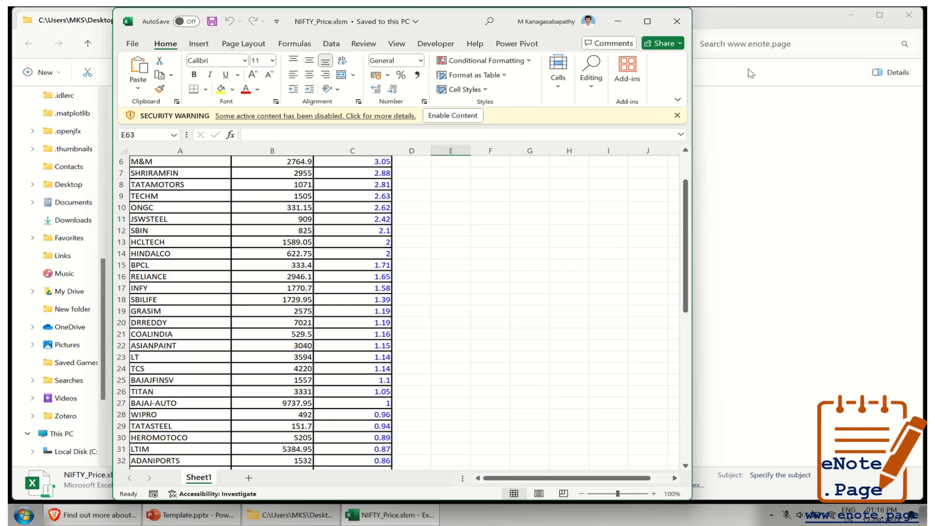
# - Maximize the NIFTY_Price window and enable its macro content
pyautogui.click(647, 21)
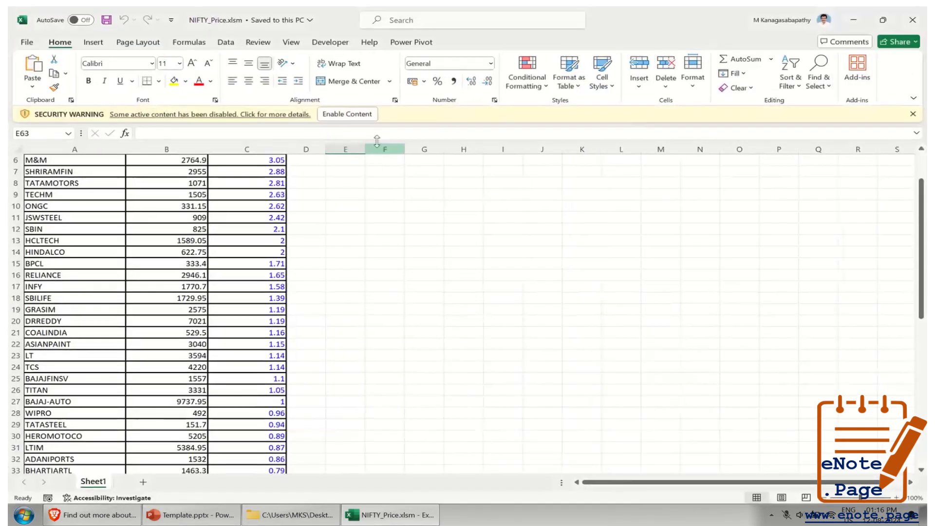
pyautogui.click(360, 114)
pyautogui.scroll(-5, 377, 316)
pyautogui.scroll(-5, 377, 316)
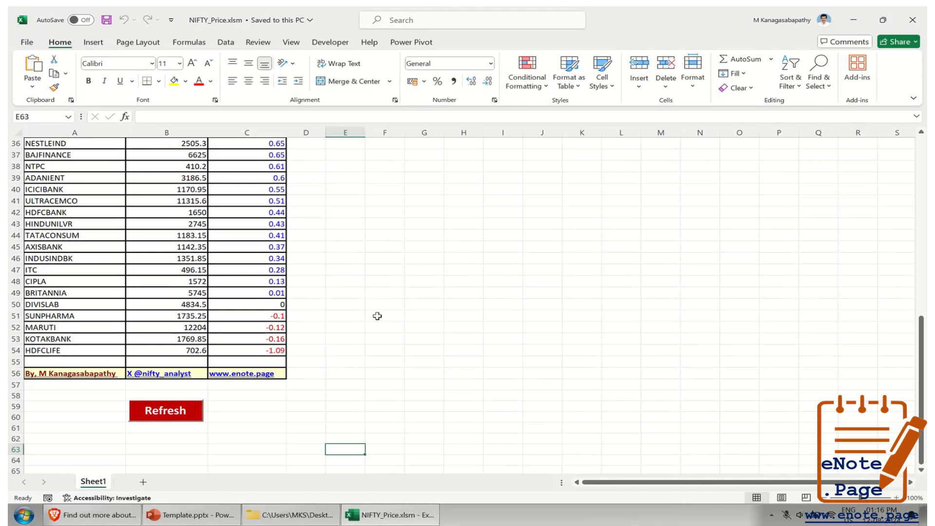
pyautogui.scroll(-3, 378, 316)
pyautogui.scroll(15, 223, 317)
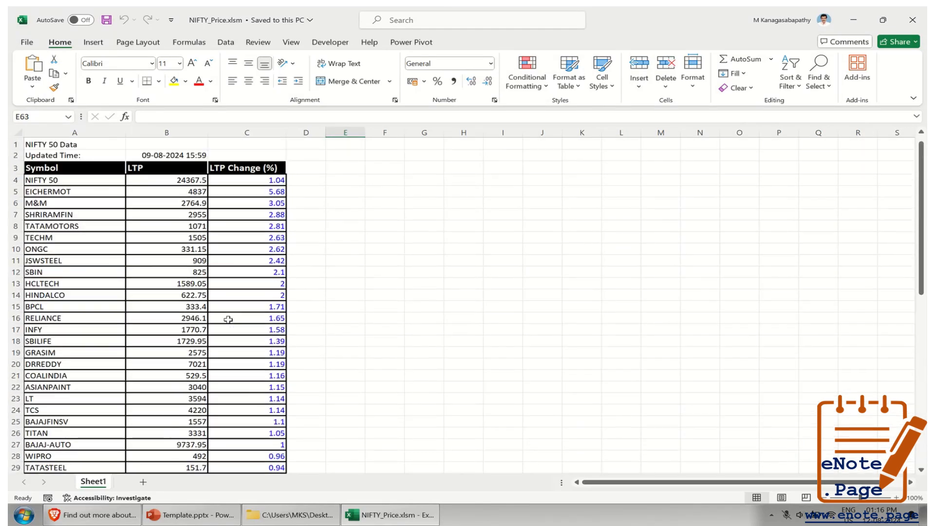
pyautogui.click(151, 154)
pyautogui.scroll(-7, 211, 269)
pyautogui.scroll(-8, 211, 270)
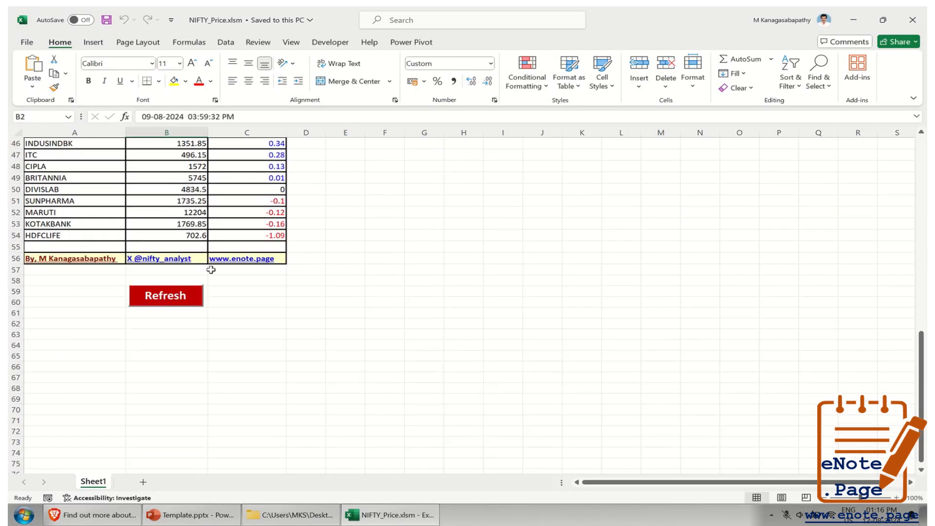
pyautogui.click(190, 306)
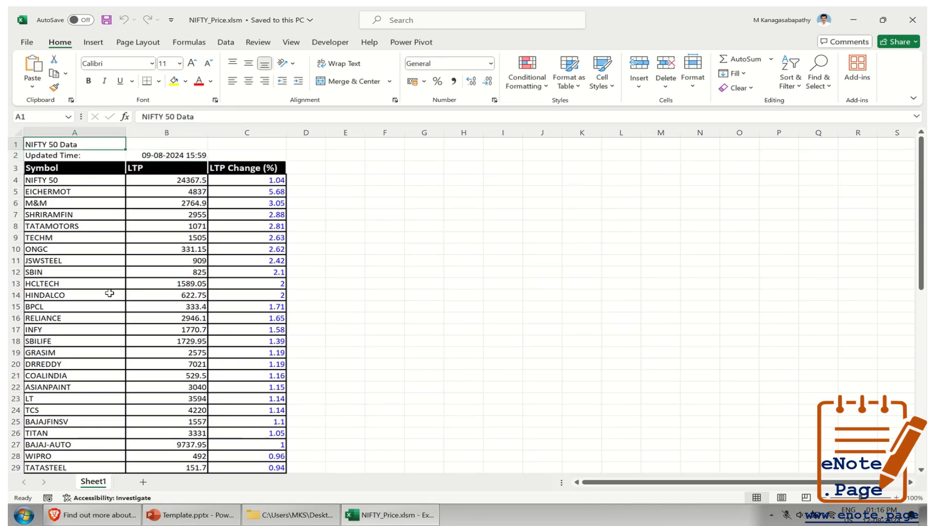
pyautogui.scroll(2, 109, 293)
pyautogui.scroll(3, 109, 292)
pyautogui.scroll(3, 109, 293)
pyautogui.scroll(2, 109, 293)
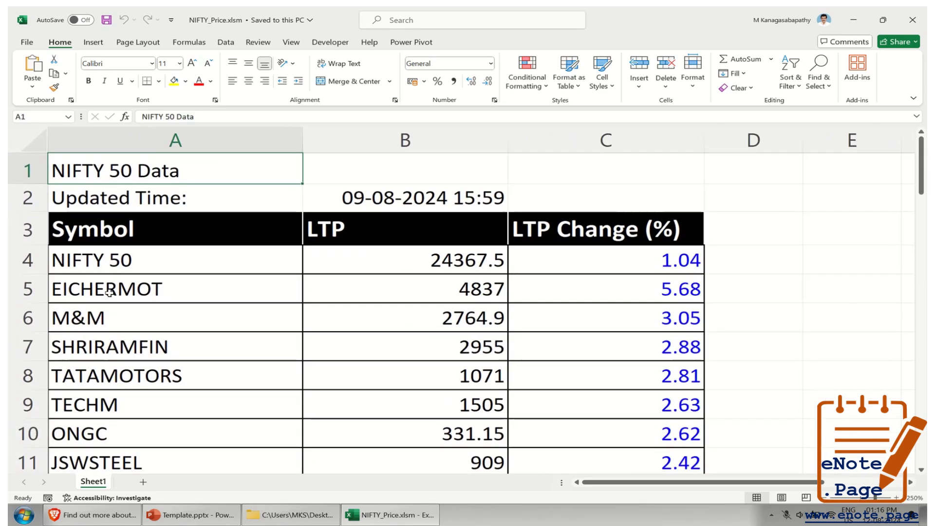
pyautogui.click(363, 198)
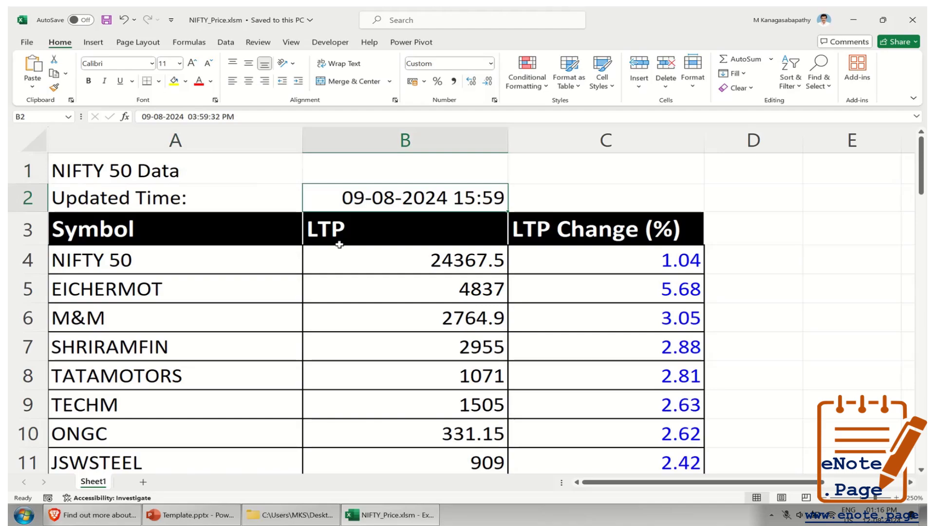
pyautogui.scroll(-5, 340, 244)
pyautogui.scroll(-13, 317, 273)
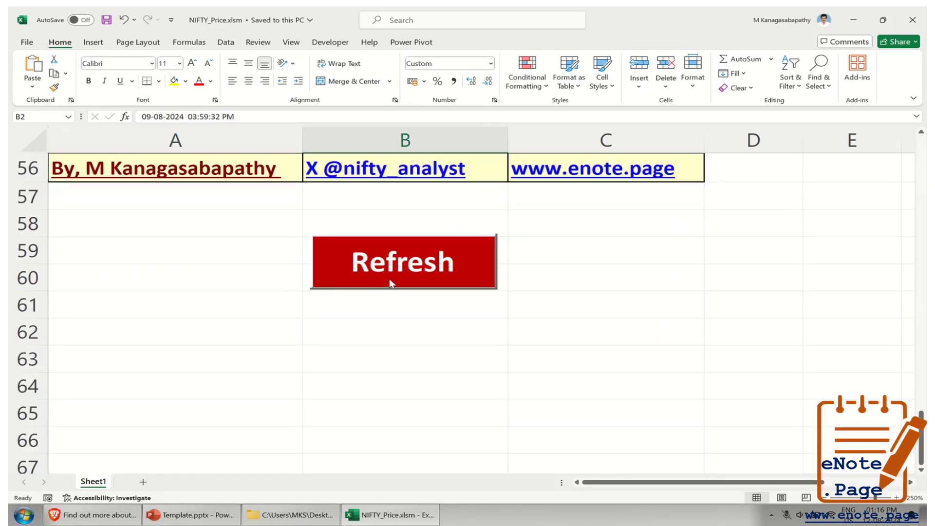
pyautogui.scroll(-5, 389, 282)
pyautogui.scroll(1, 395, 301)
pyautogui.scroll(1, 395, 301)
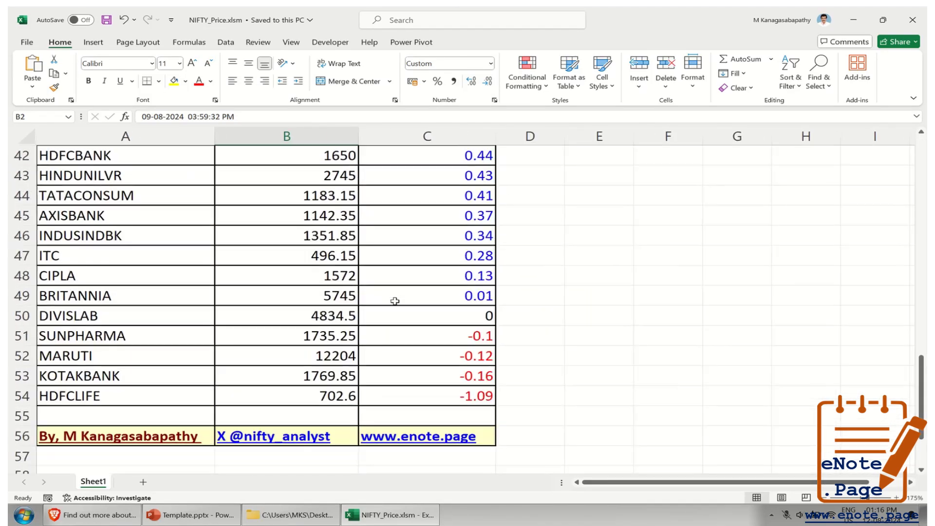
pyautogui.scroll(-5, 395, 301)
pyautogui.scroll(5, 364, 301)
pyautogui.scroll(-2, 363, 298)
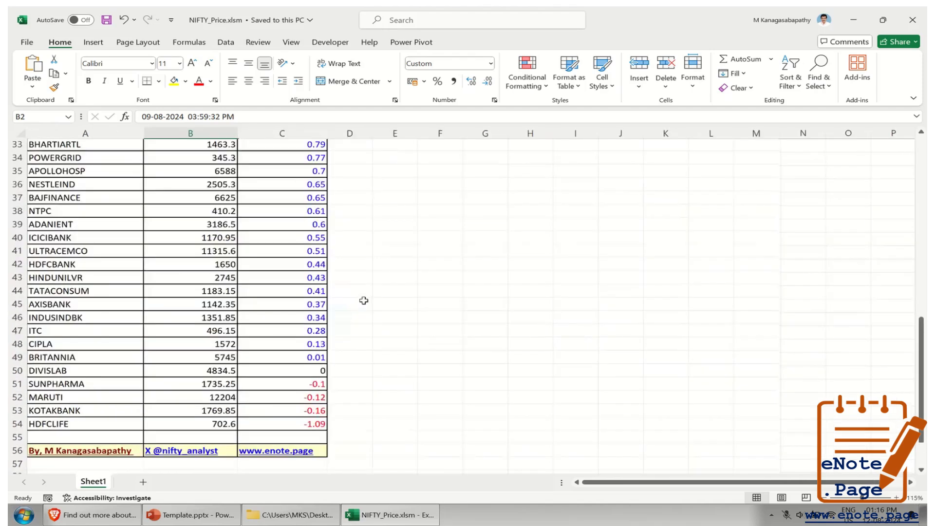
pyautogui.scroll(-1, 363, 298)
pyautogui.scroll(-7, 329, 316)
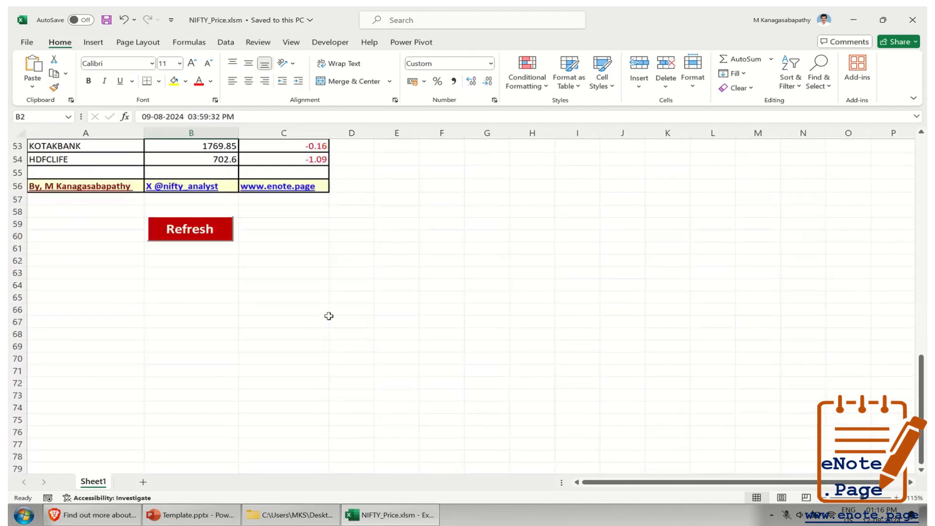
pyautogui.click(208, 236)
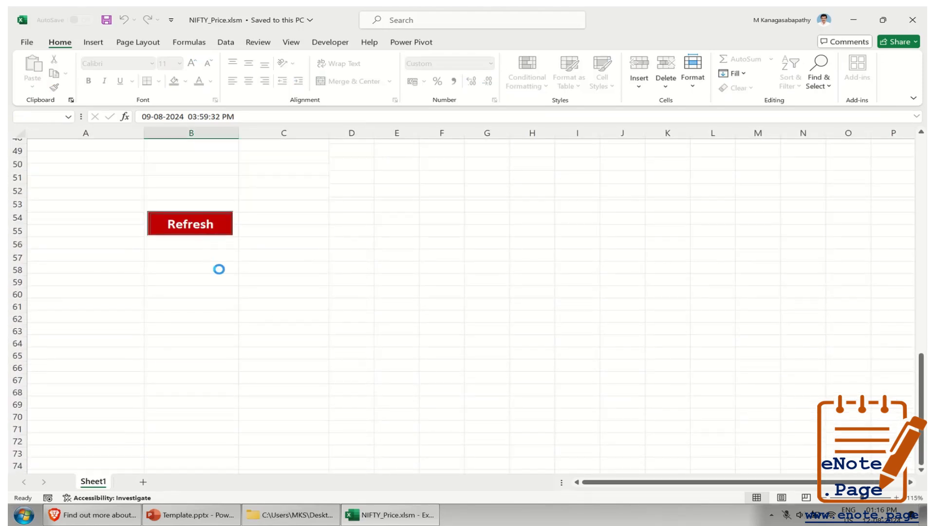
pyautogui.scroll(1, 219, 274)
pyautogui.scroll(10, 270, 288)
pyautogui.scroll(6, 270, 244)
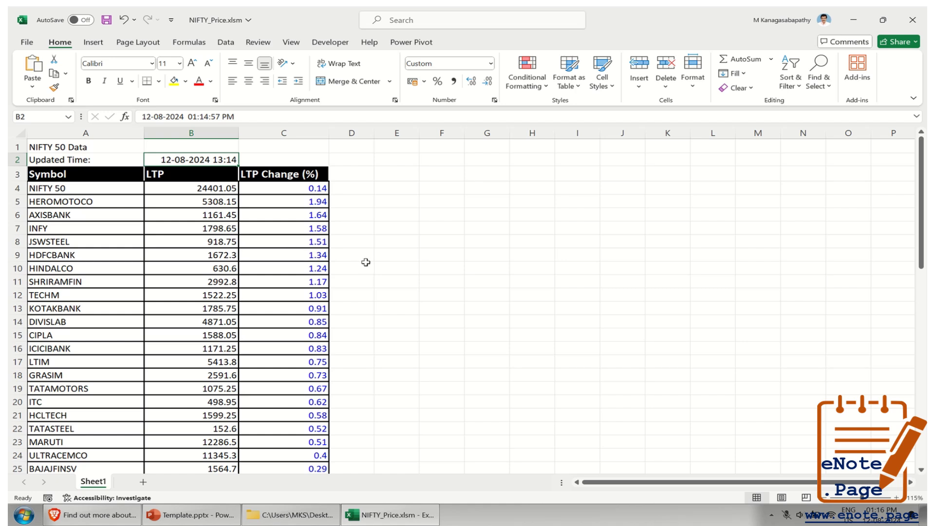
# - Save the refreshed workbook and select the negative LTP changes C32:C54
pyautogui.click(107, 22)
pyautogui.scroll(-4, 321, 276)
pyautogui.scroll(-3, 309, 306)
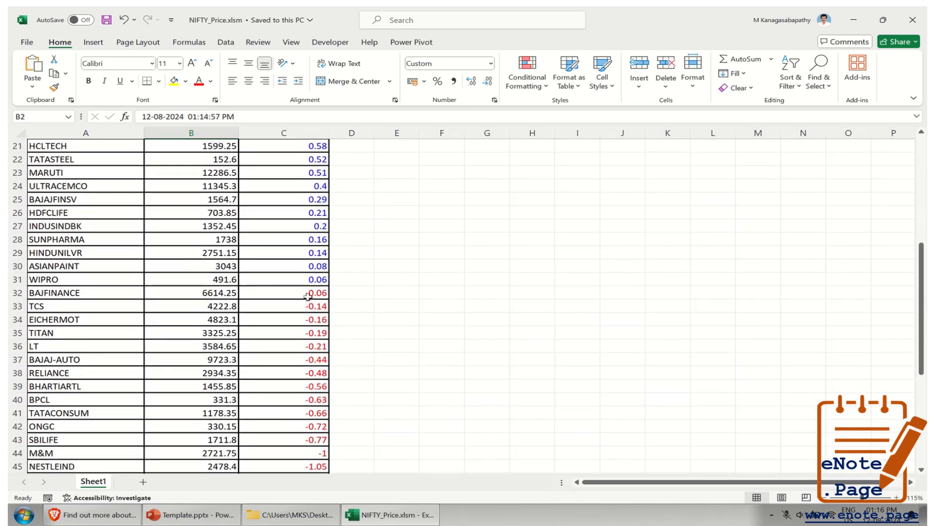
pyautogui.moveTo(308, 296); pyautogui.dragTo(286, 460)
pyautogui.scroll(-3, 193, 413)
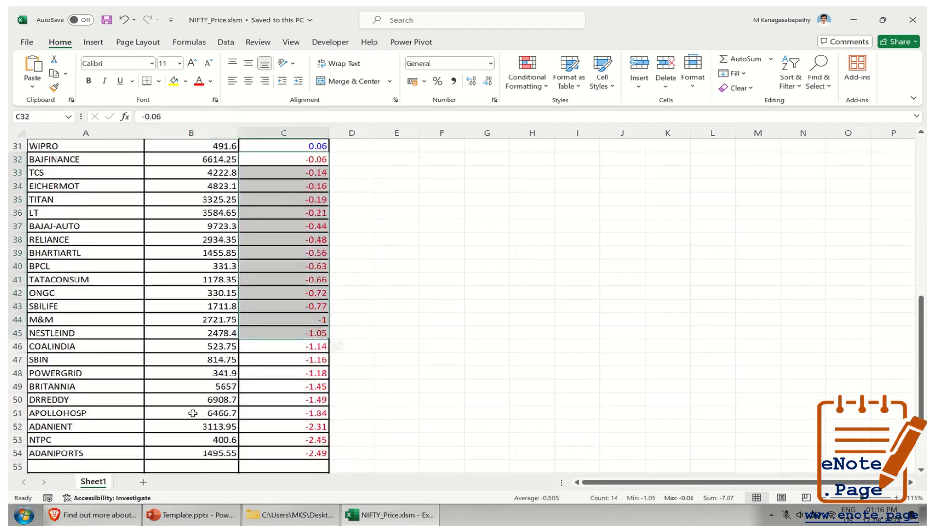
pyautogui.scroll(-2, 205, 412)
pyautogui.moveTo(284, 386); pyautogui.dragTo(288, 188)
pyautogui.scroll(5, 304, 359)
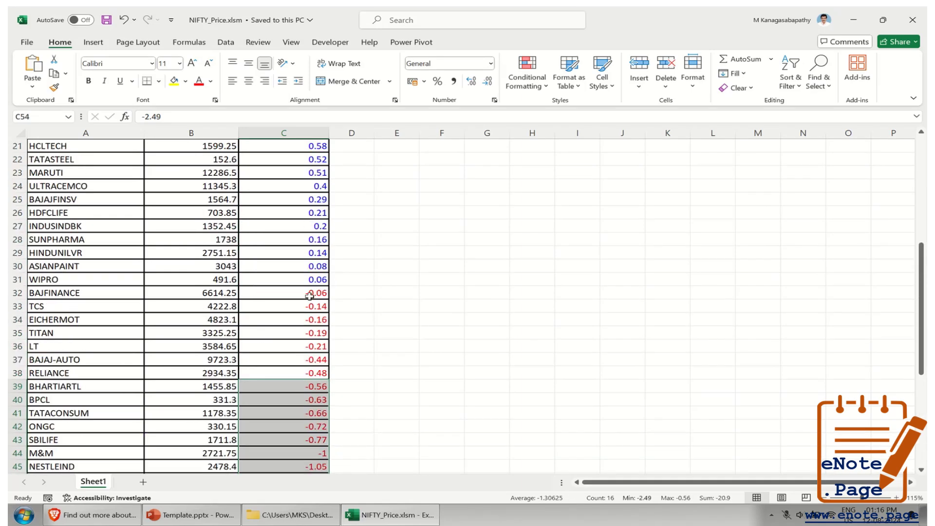
pyautogui.moveTo(309, 296); pyautogui.dragTo(297, 479)
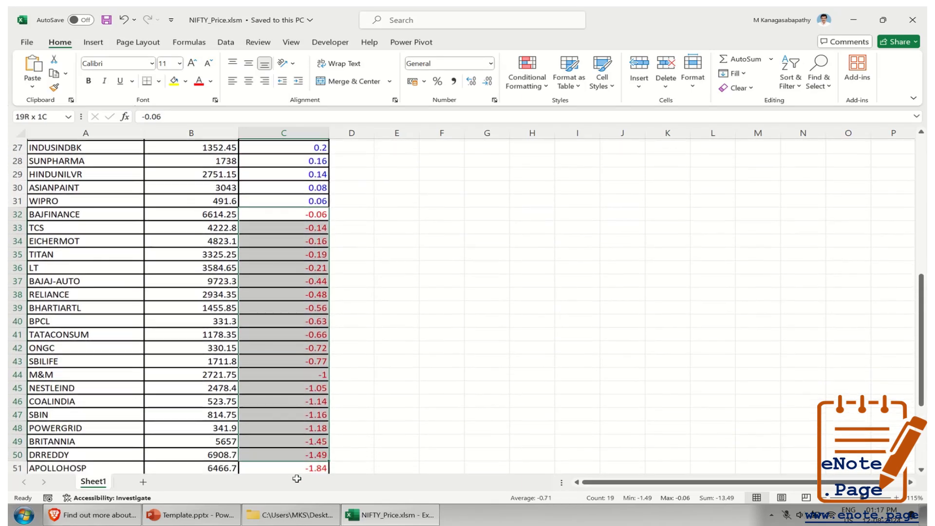
pyautogui.moveTo(296, 479); pyautogui.dragTo(295, 454)
pyautogui.scroll(3, 295, 453)
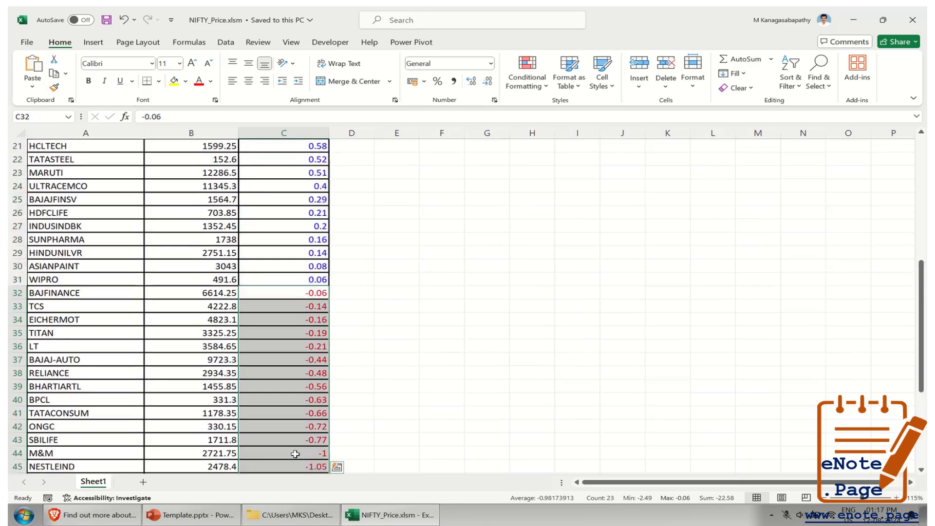
pyautogui.scroll(7, 295, 454)
# - Select the positive LTP change values C4:C31, topped by HEROMOTOCO at 1.94
pyautogui.moveTo(284, 192); pyautogui.dragTo(282, 474)
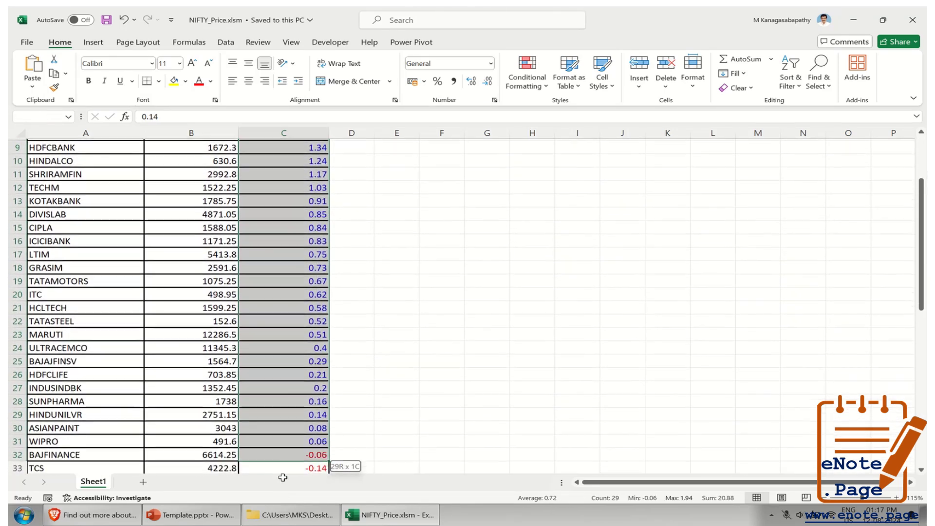
pyautogui.moveTo(282, 474); pyautogui.dragTo(277, 427)
pyautogui.scroll(3, 173, 403)
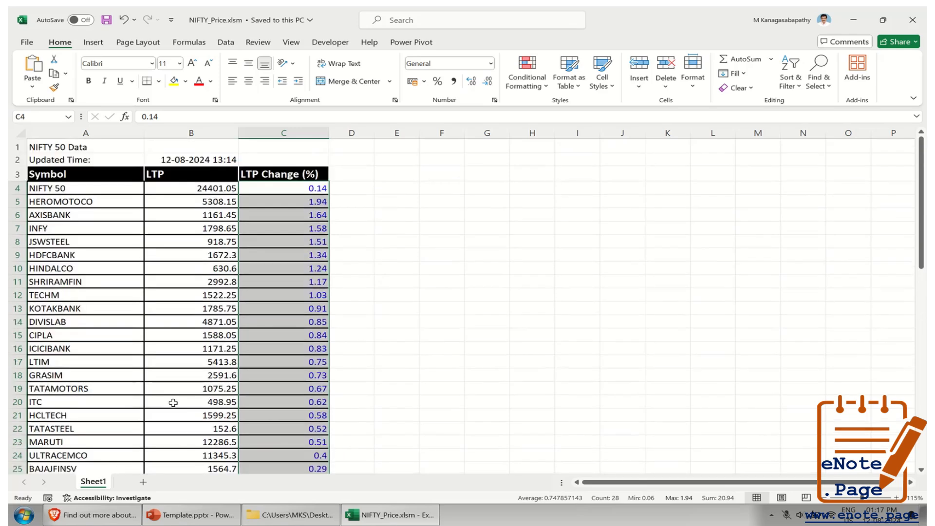
pyautogui.scroll(3, 166, 316)
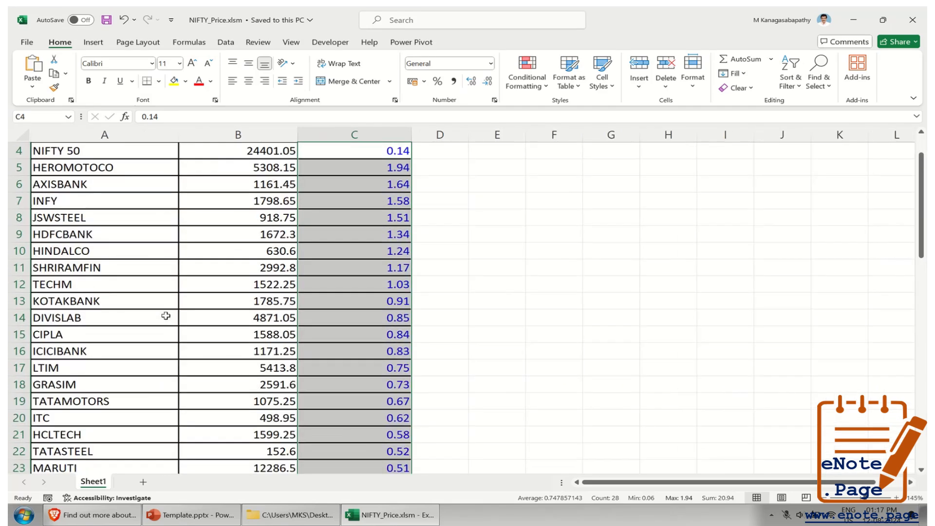
pyautogui.scroll(1, 166, 316)
pyautogui.scroll(2, 166, 315)
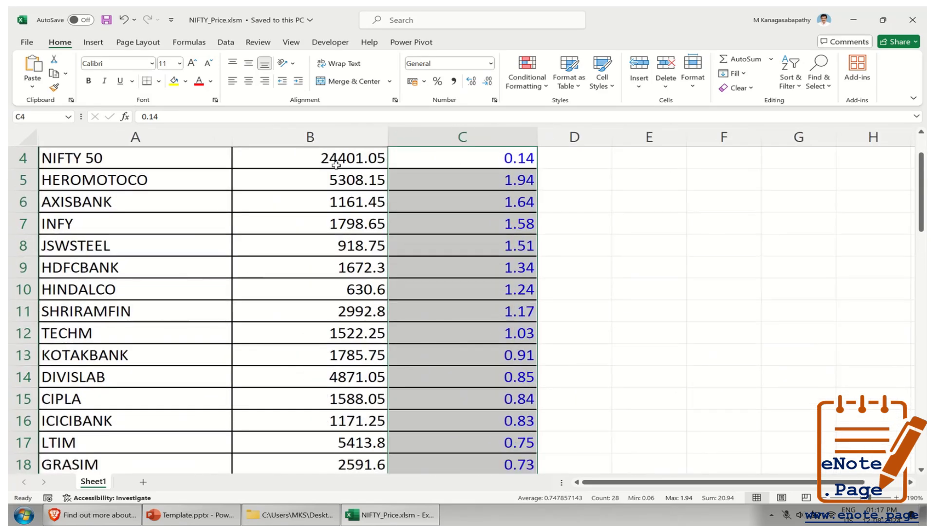
# - Fill the NIFTY 50 index row A4:C4 yellow
pyautogui.click(336, 165)
pyautogui.click(92, 157)
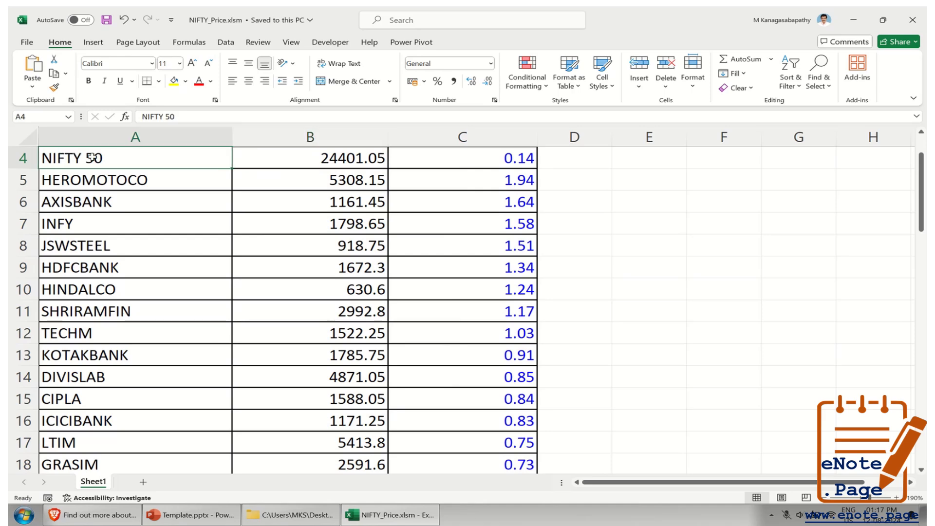
pyautogui.moveTo(93, 157); pyautogui.dragTo(402, 157)
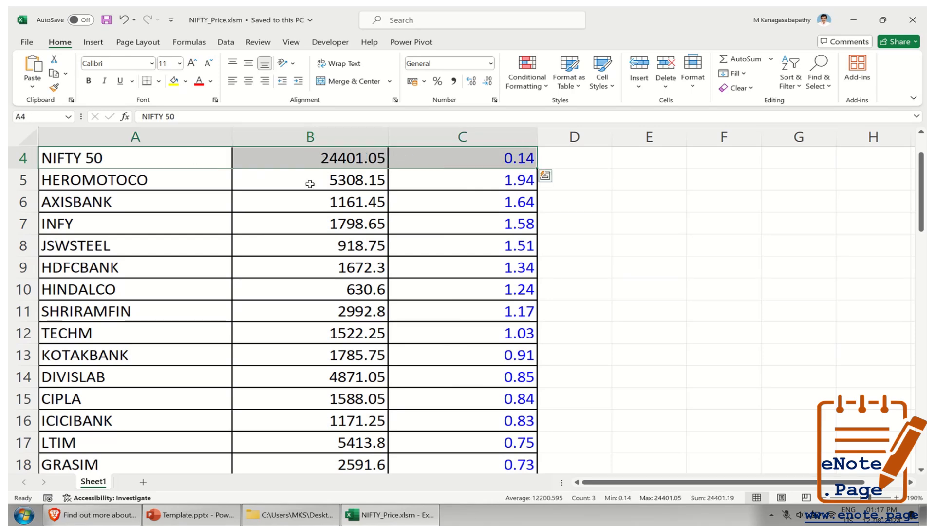
pyautogui.click(173, 81)
# - Save NIFTY_Price.xlsm and close the workbook
pyautogui.scroll(1, 215, 246)
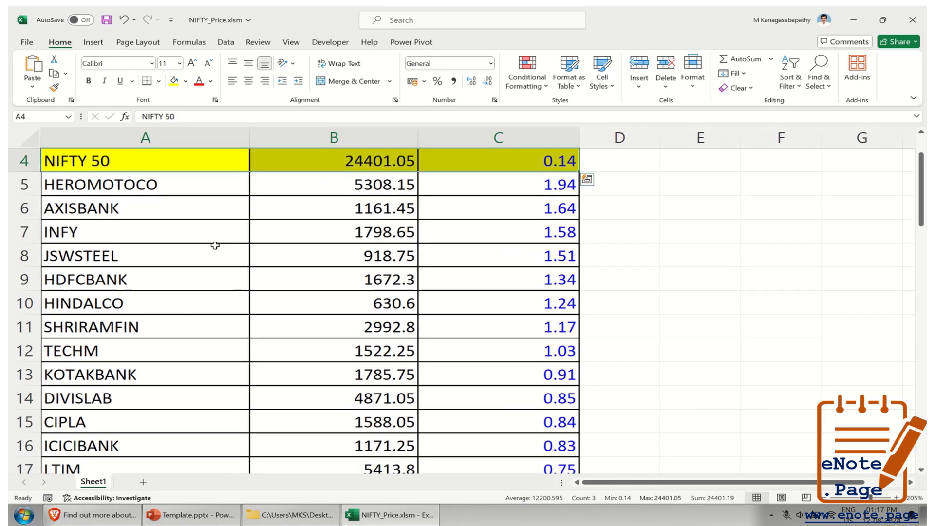
pyautogui.scroll(1, 214, 247)
pyautogui.scroll(1, 215, 247)
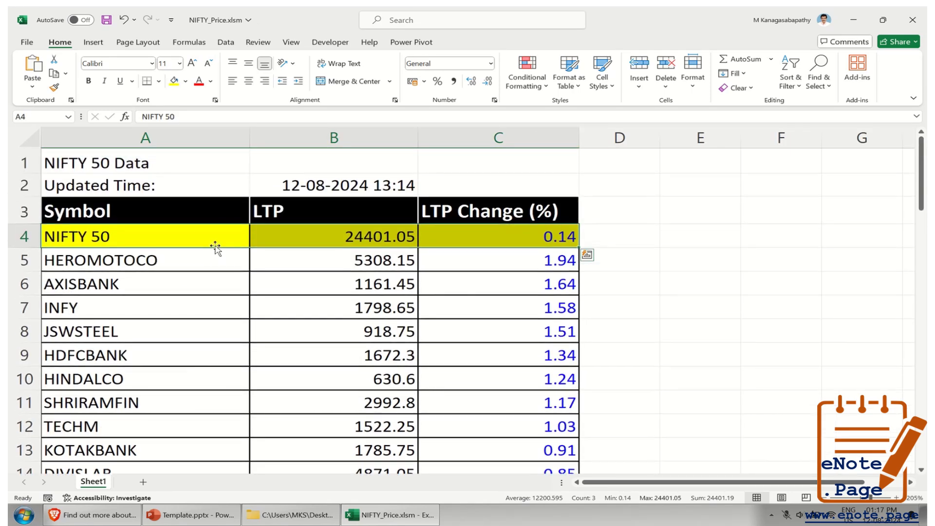
pyautogui.click(287, 184)
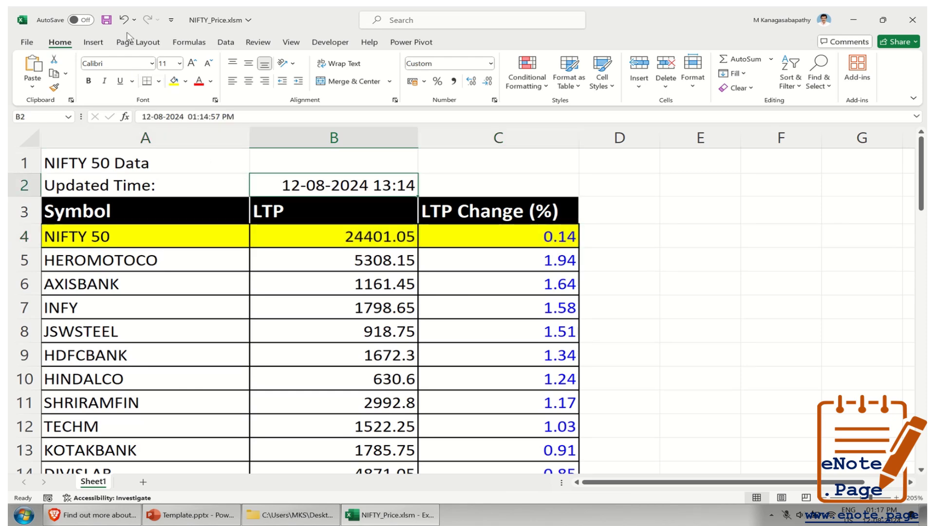
pyautogui.click(107, 20)
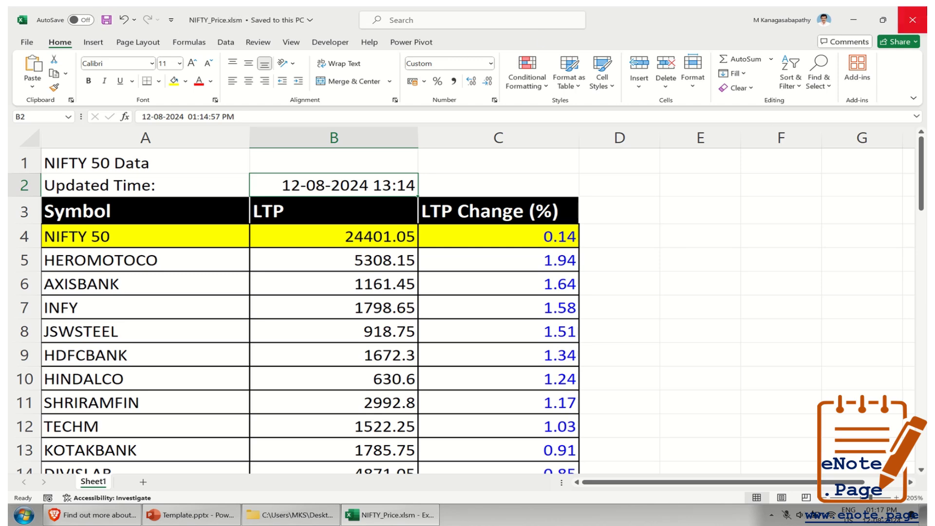
pyautogui.click(915, 20)
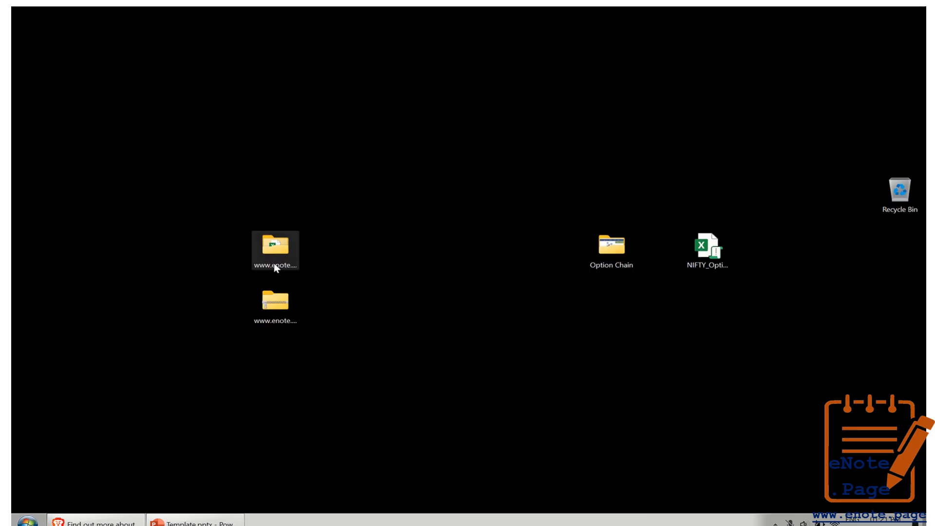
pyautogui.doubleClick(277, 257)
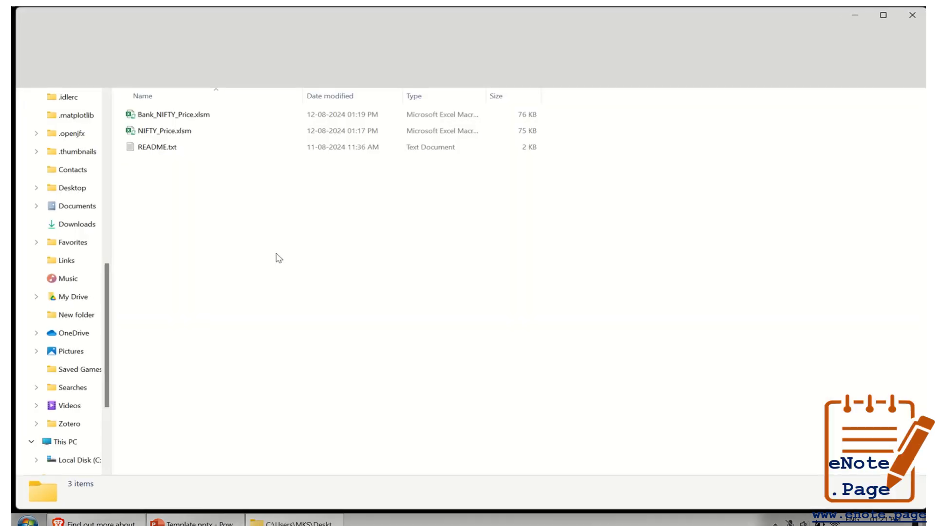
pyautogui.click(188, 118)
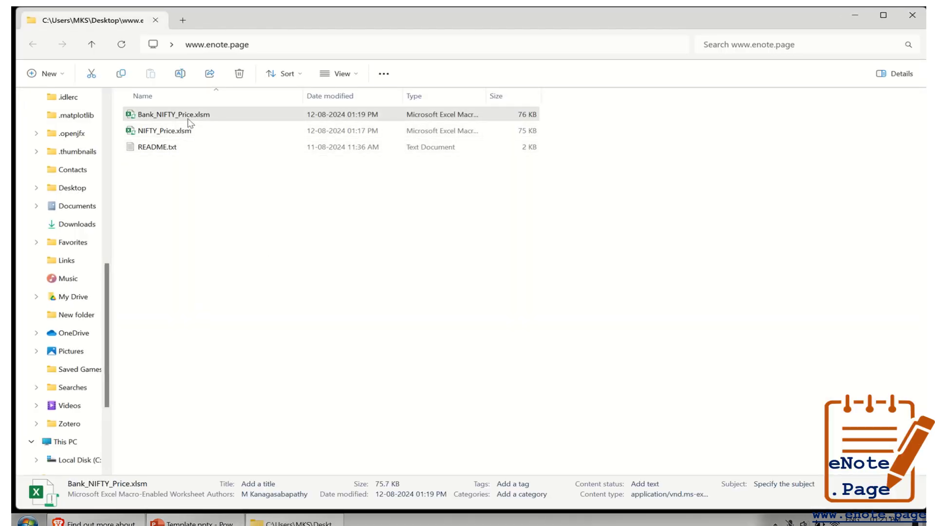
pyautogui.doubleClick(188, 119)
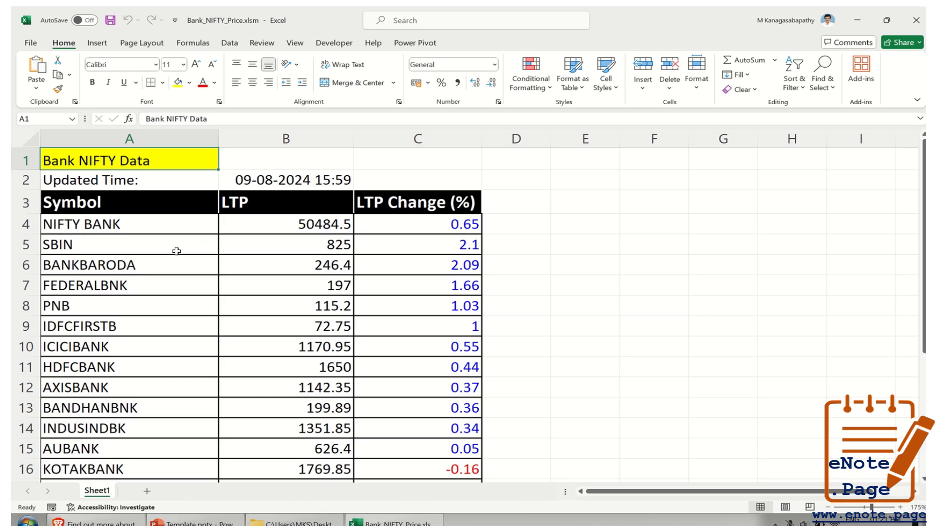
# - Give the NIFTY BANK label cell A4 a yellow fill
pyautogui.scroll(1, 178, 324)
pyautogui.scroll(2, 179, 324)
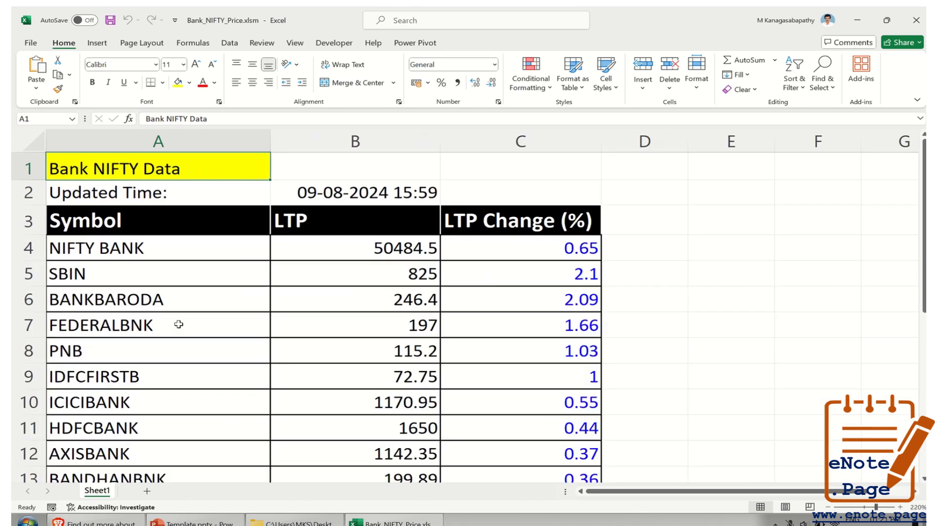
pyautogui.scroll(2, 179, 325)
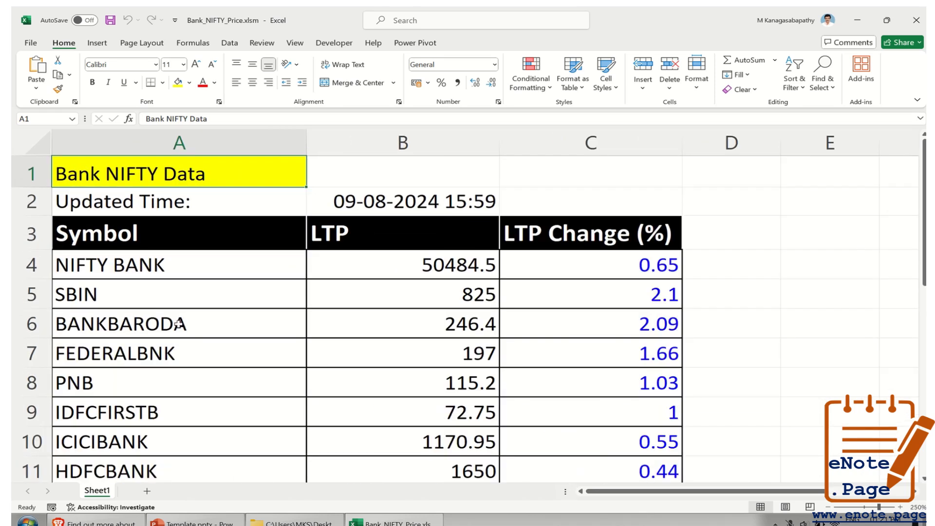
pyautogui.click(351, 205)
pyautogui.click(123, 264)
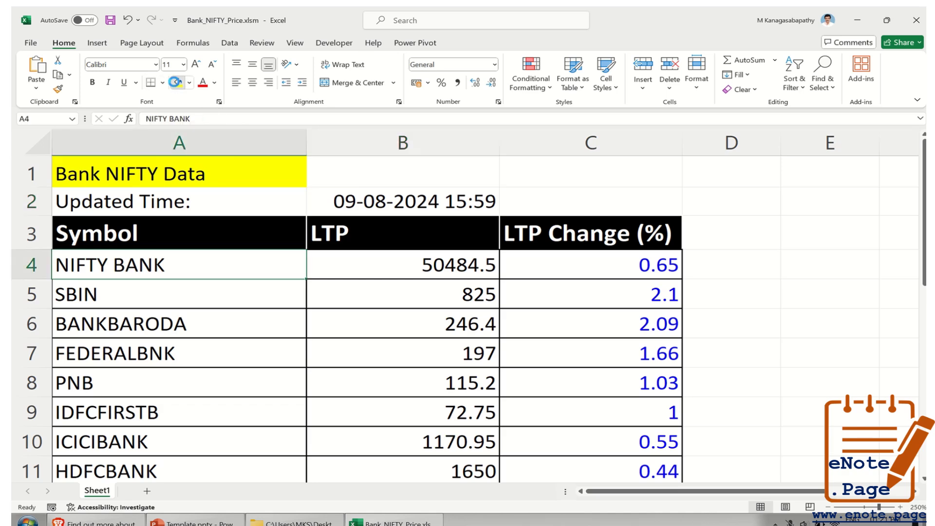
pyautogui.click(177, 82)
# - Scroll down to bring the Refresh button under the Bank NIFTY table into view
pyautogui.scroll(-1, 233, 262)
pyautogui.scroll(-2, 233, 262)
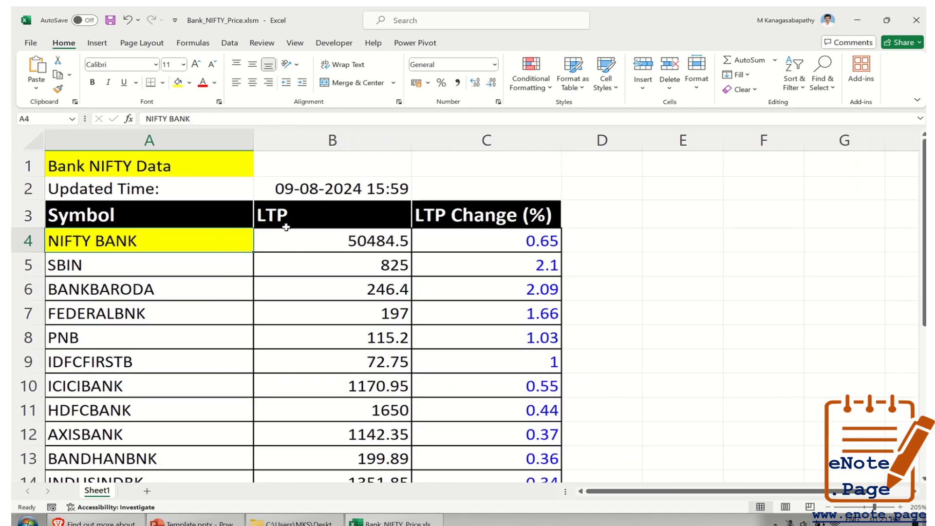
pyautogui.click(343, 189)
pyautogui.scroll(1, 247, 336)
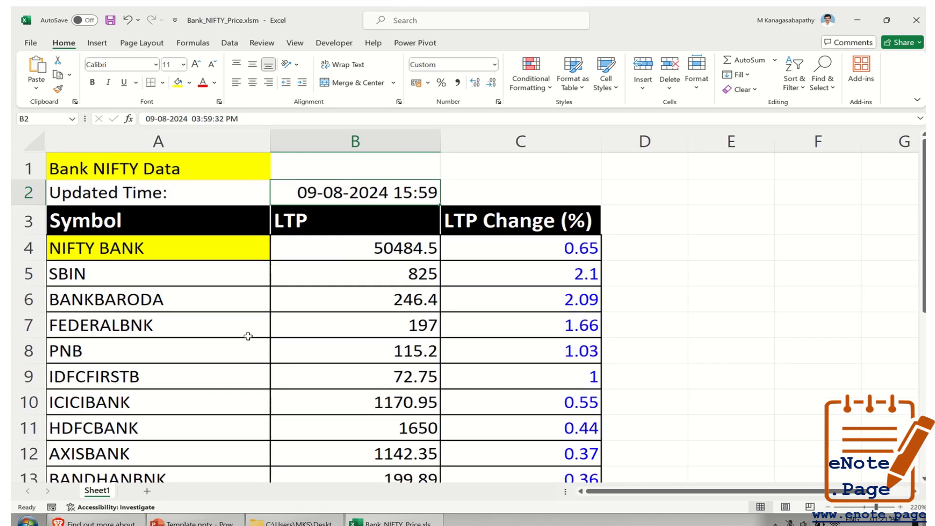
pyautogui.scroll(2, 247, 336)
pyautogui.scroll(1, 248, 336)
pyautogui.scroll(-3, 248, 336)
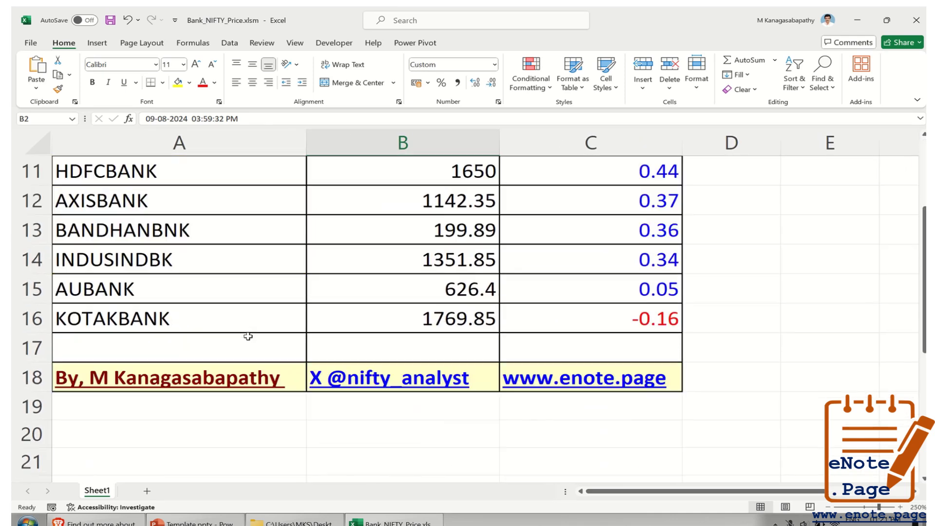
pyautogui.scroll(-5, 248, 336)
pyautogui.scroll(-2, 248, 336)
pyautogui.scroll(4, 247, 336)
pyautogui.scroll(-2, 247, 336)
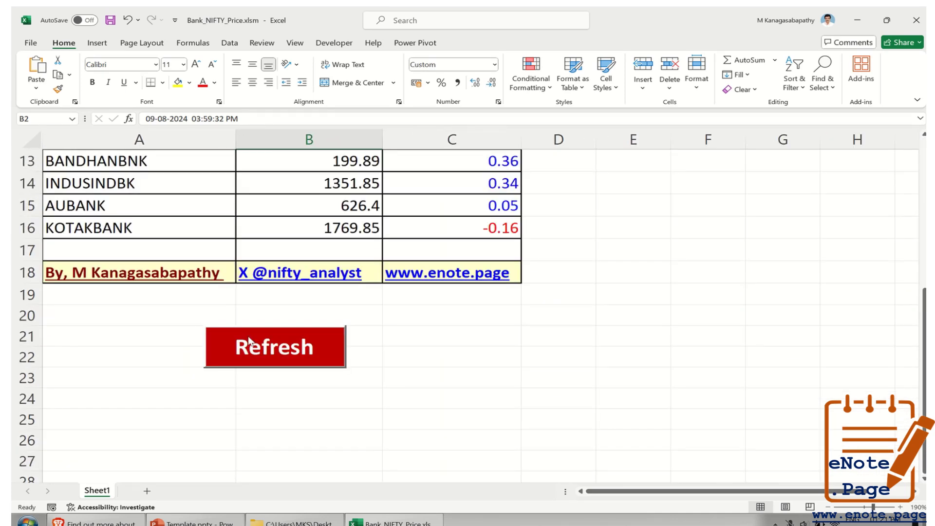
pyautogui.scroll(4, 168, 330)
pyautogui.scroll(-2, 168, 331)
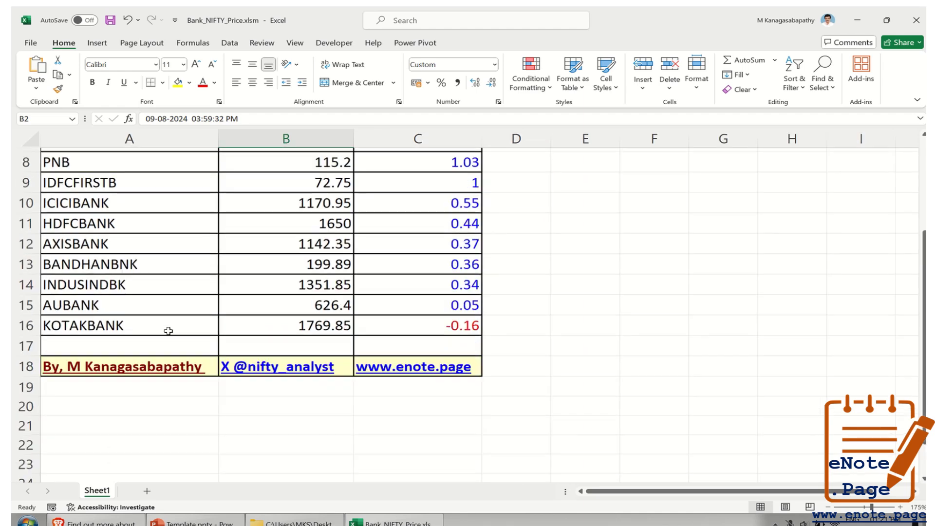
pyautogui.scroll(2, 168, 331)
pyautogui.scroll(-1, 168, 331)
pyautogui.scroll(-1, 180, 331)
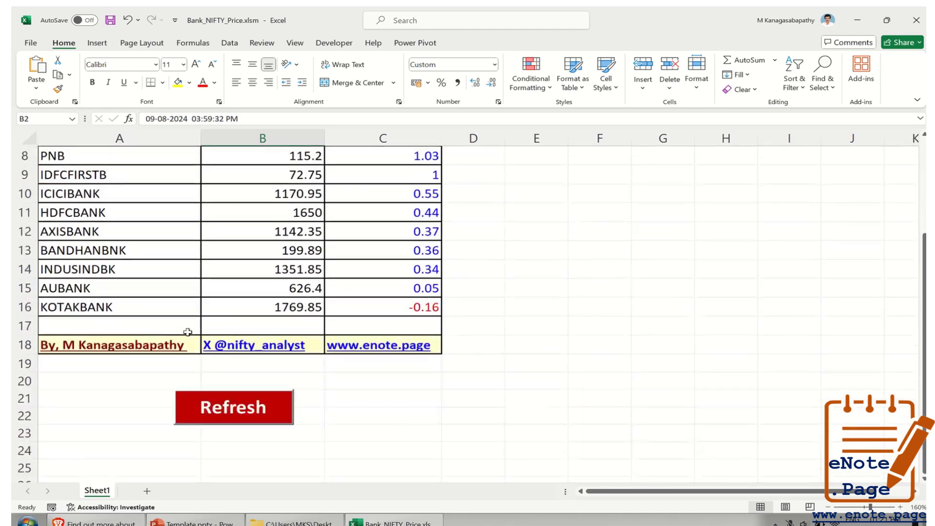
pyautogui.click(235, 409)
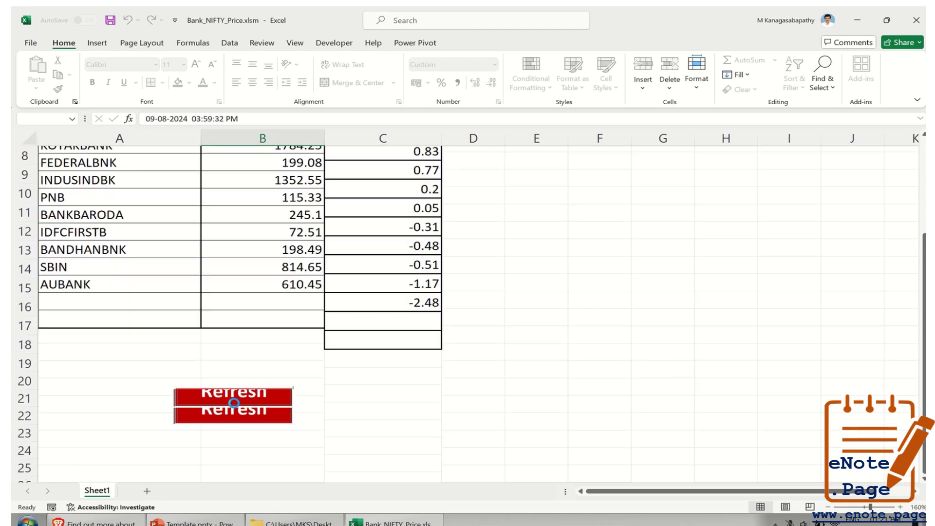
pyautogui.scroll(1, 184, 329)
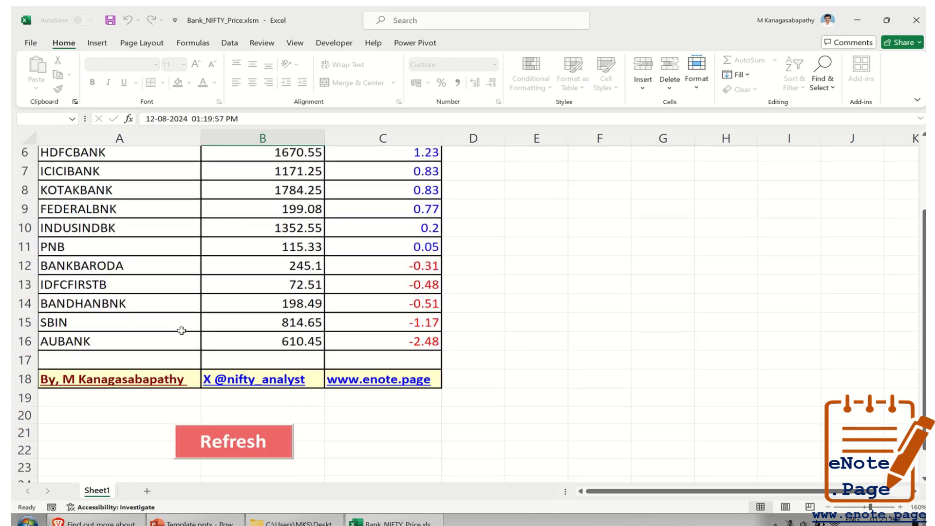
pyautogui.scroll(2, 198, 316)
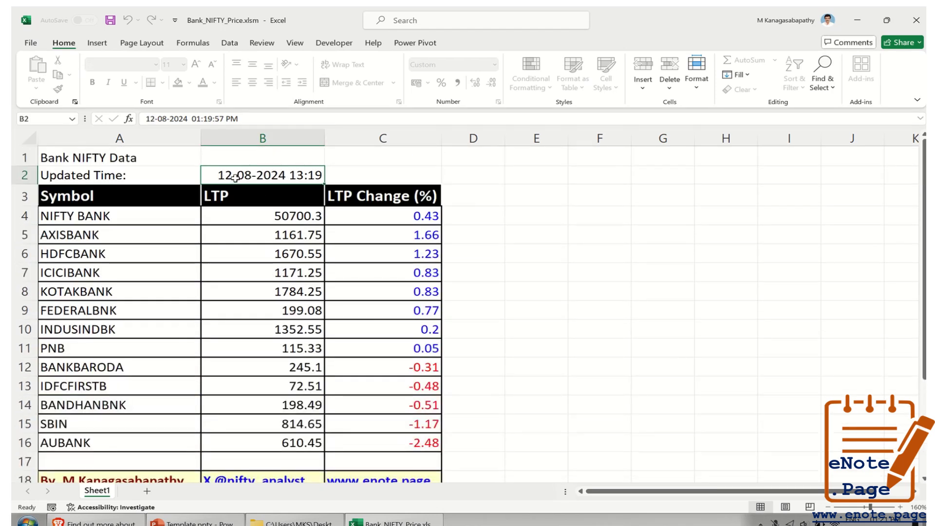
pyautogui.keyDown('ctrl'); pyautogui.scroll(3, 232, 168); pyautogui.keyUp('ctrl')
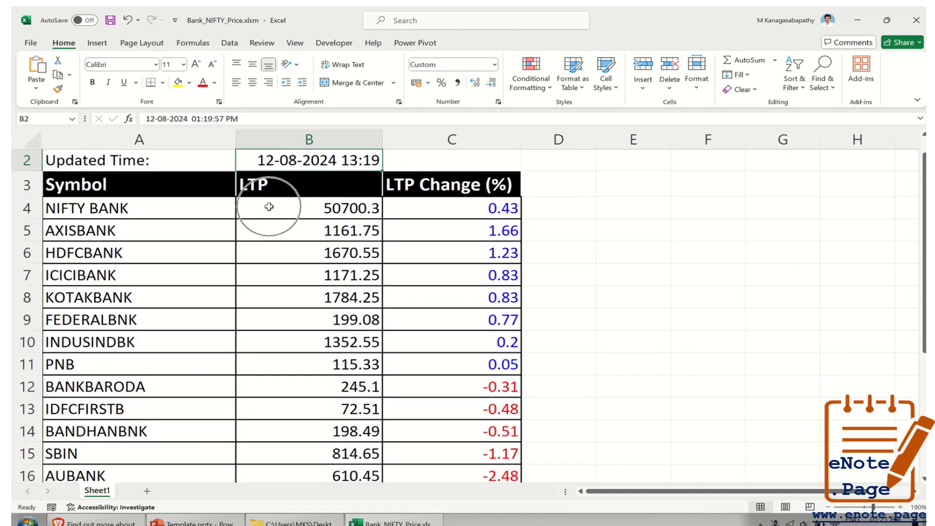
pyautogui.scroll(1, 267, 207)
pyautogui.click(178, 84)
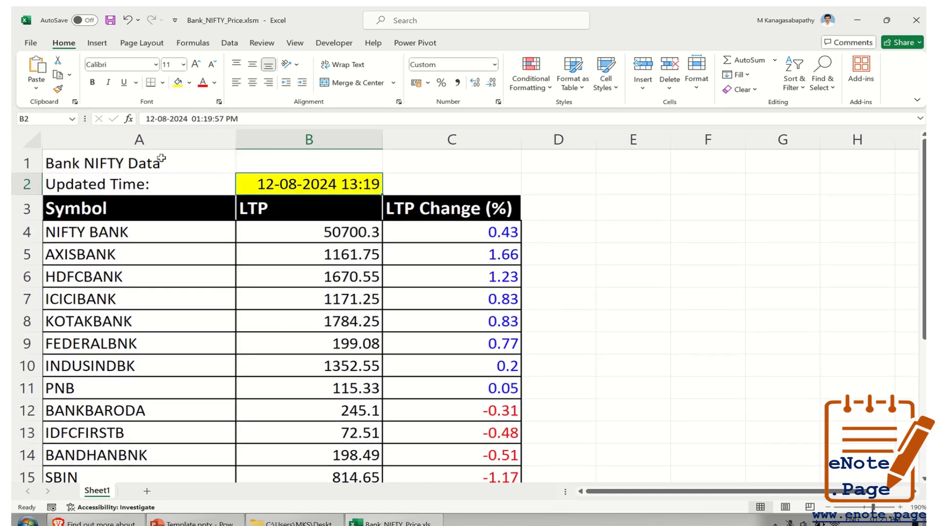
# - Fill the Bank NIFTY Data title cell A1 yellow
pyautogui.click(154, 162)
pyautogui.click(178, 84)
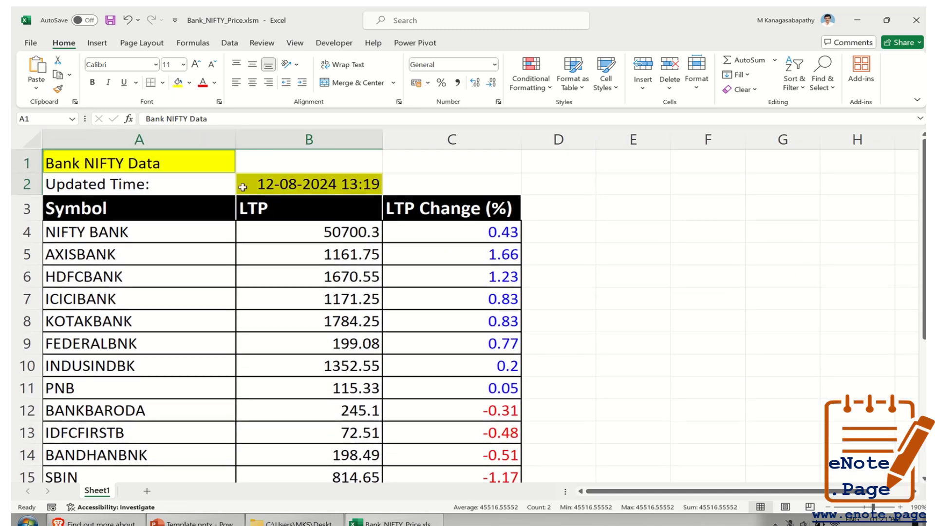
pyautogui.keyDown('ctrl'); pyautogui.scroll(2, 280, 291); pyautogui.keyUp('ctrl')
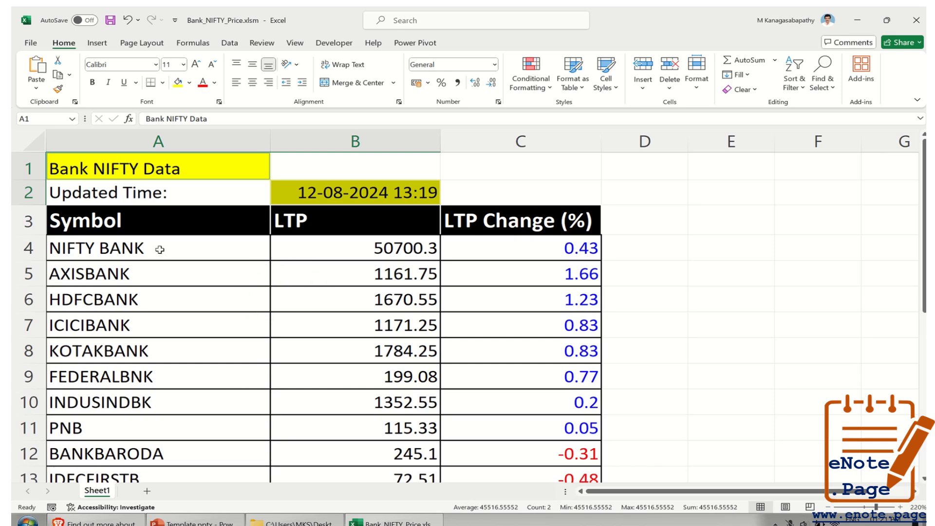
# - Fill the NIFTY BANK row A4:C4 yellow and save Bank_NIFTY_Price.xlsm
pyautogui.moveTo(79, 254); pyautogui.dragTo(484, 255)
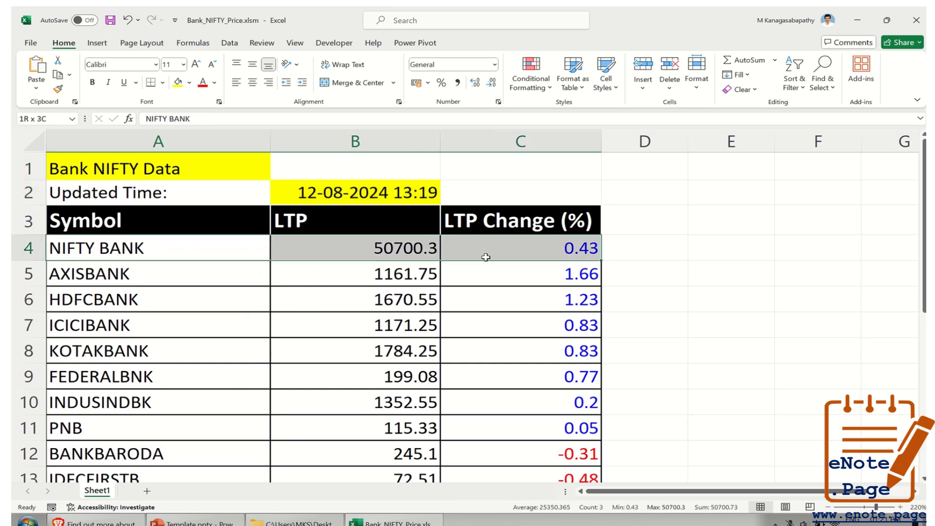
pyautogui.click(178, 82)
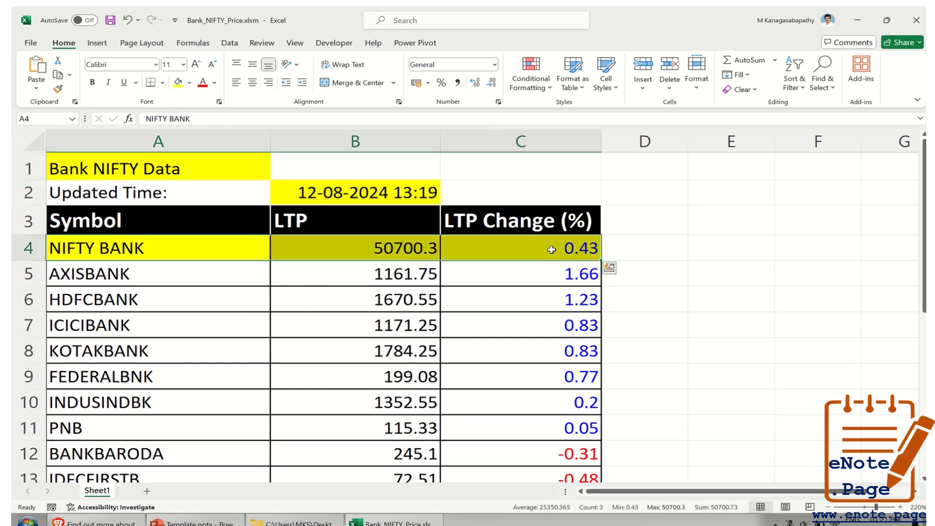
pyautogui.click(807, 316)
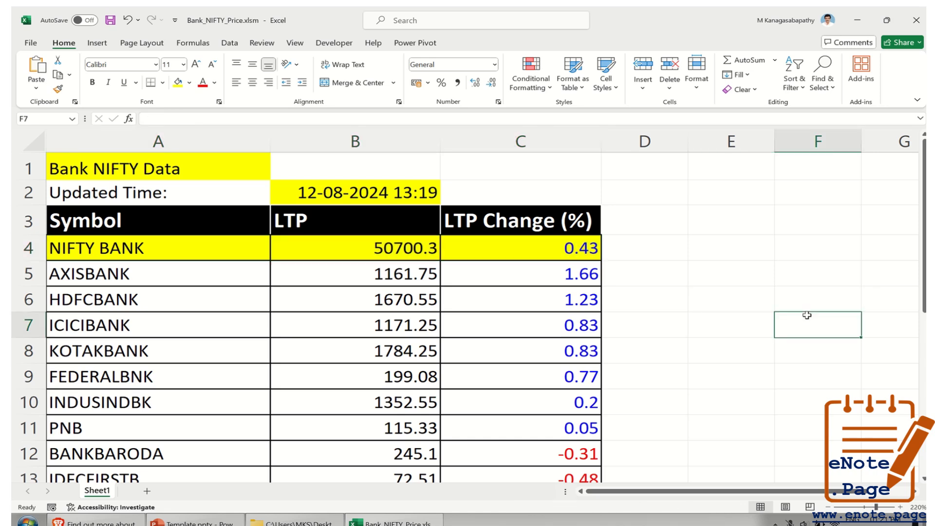
pyautogui.click(111, 20)
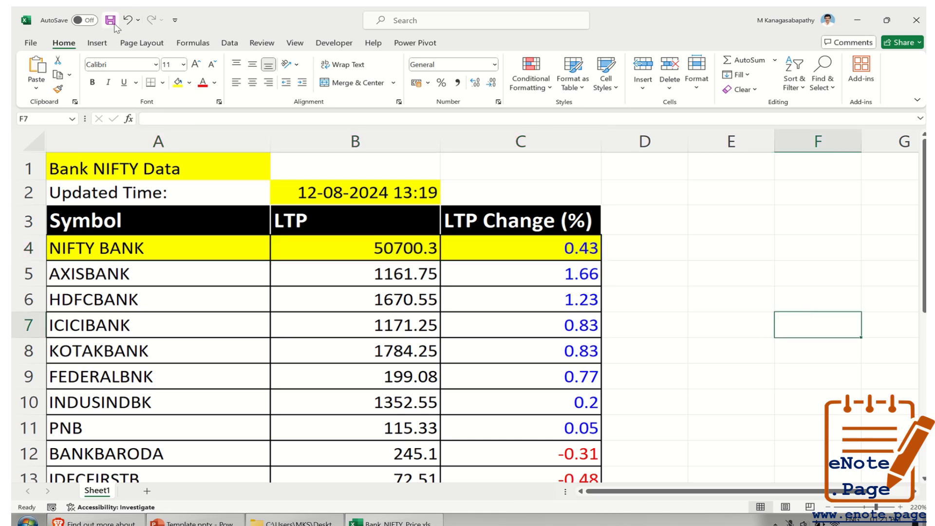